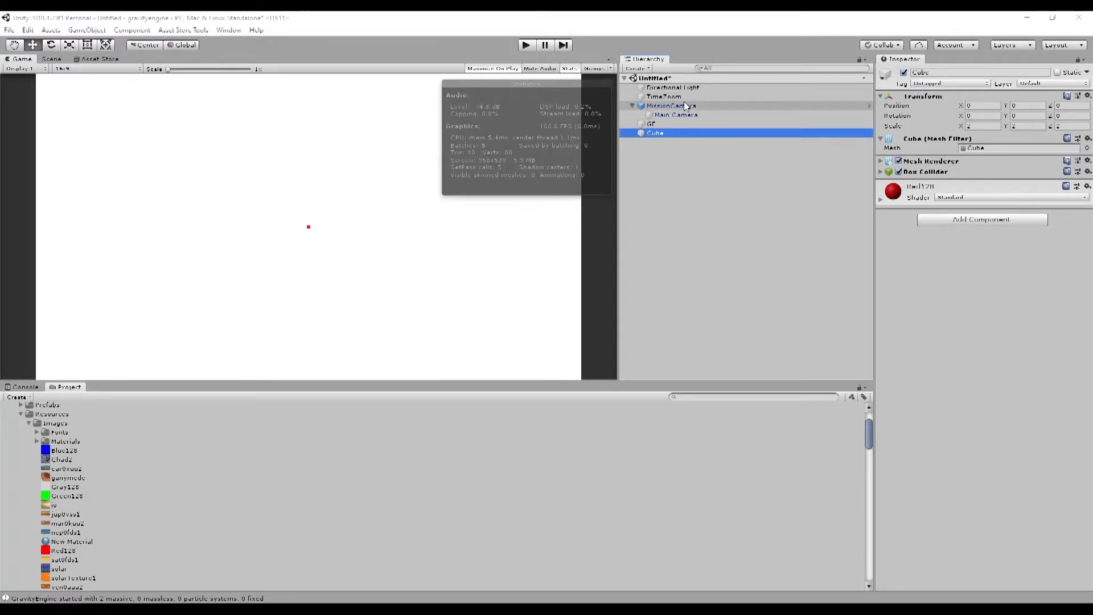
Examine the component settings of the GE, MissionCamera, TimeZoom and Cube objects in the scene
{"action": "left_click", "coordinate": [665, 123]}
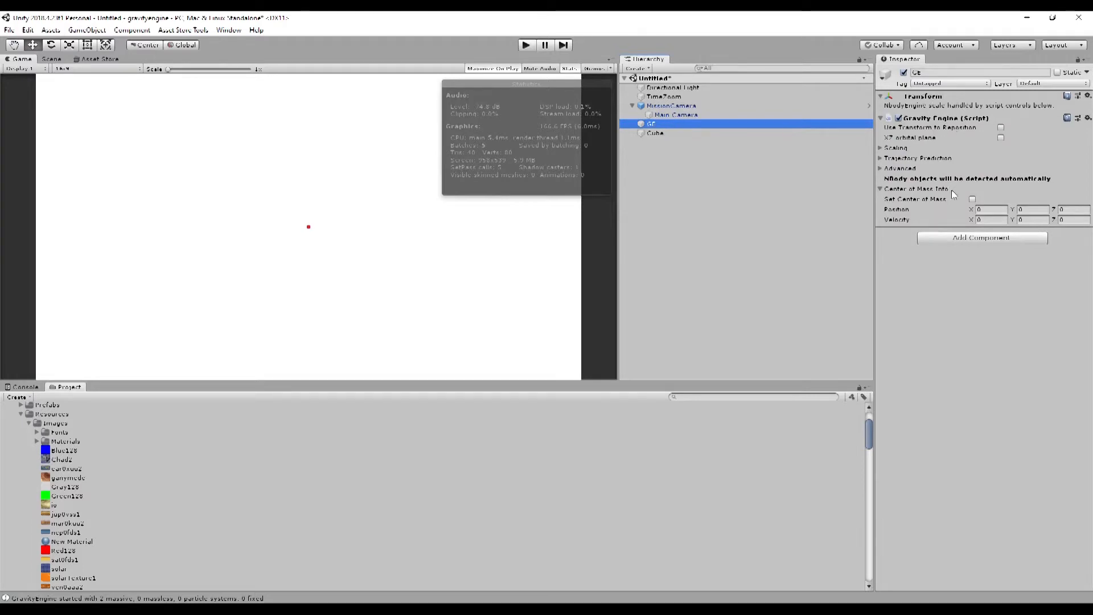
{"action": "left_click", "coordinate": [688, 106]}
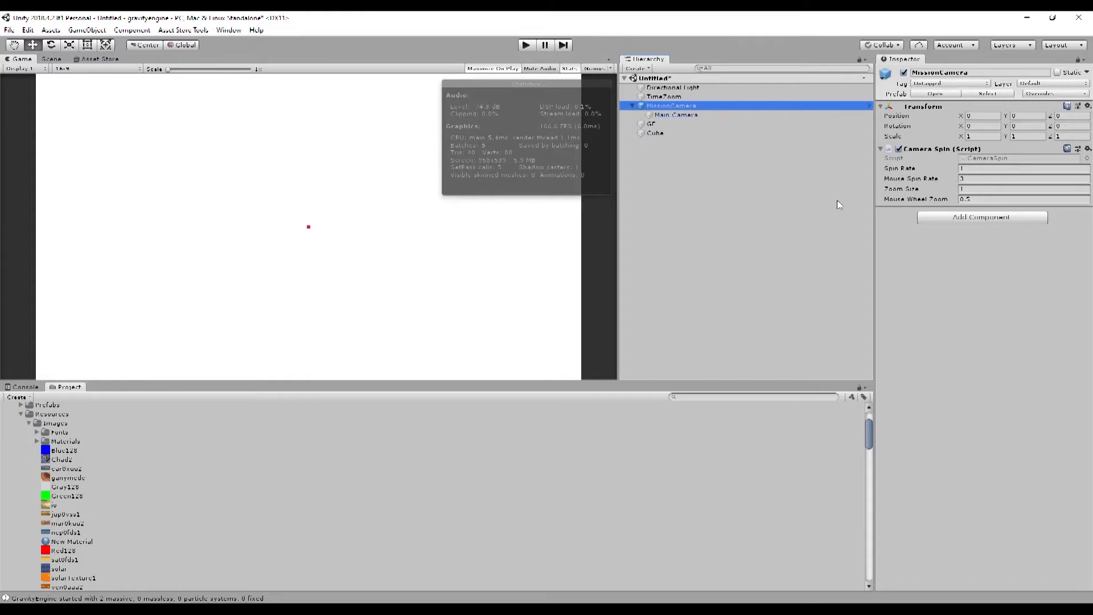
{"action": "left_click", "coordinate": [663, 97]}
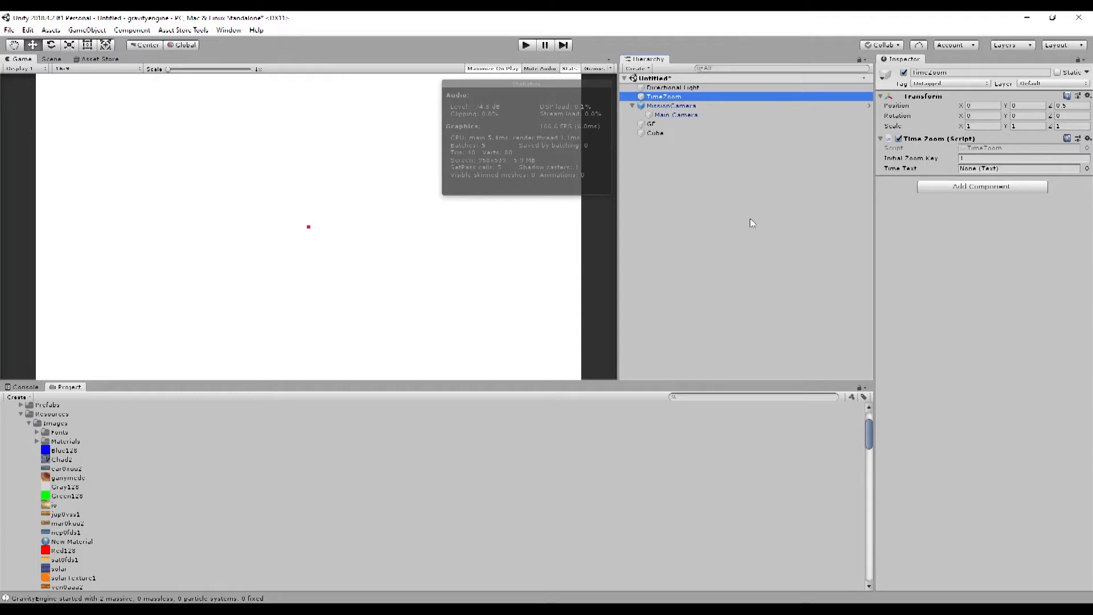
{"action": "left_click", "coordinate": [657, 133]}
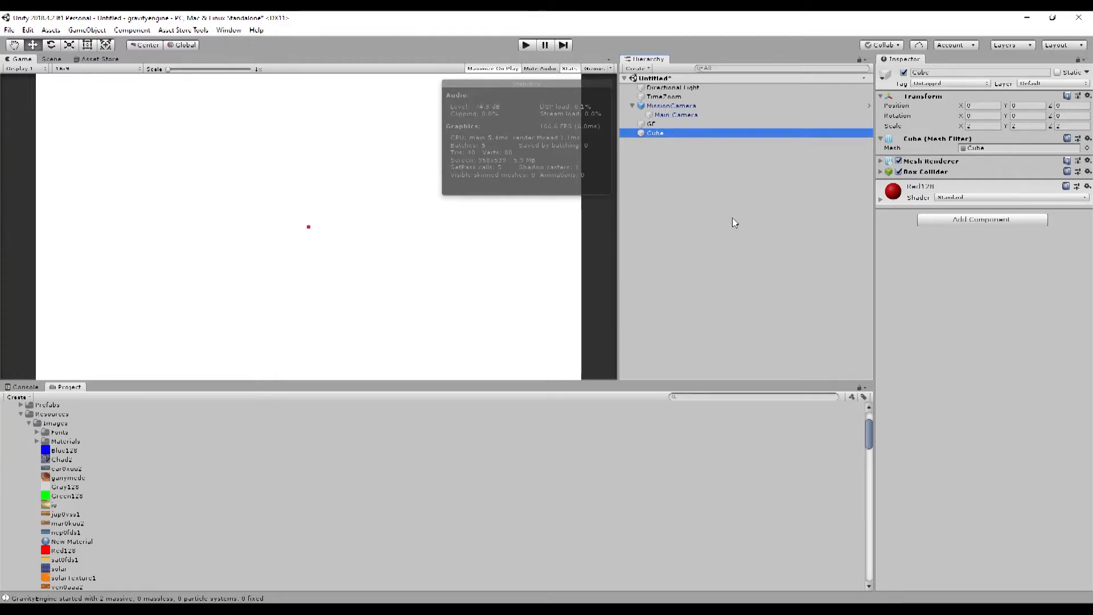
Create an empty game object at the root of the scene and name it Planet1
{"action": "right_click", "coordinate": [658, 172]}
{"action": "left_click", "coordinate": [699, 255]}
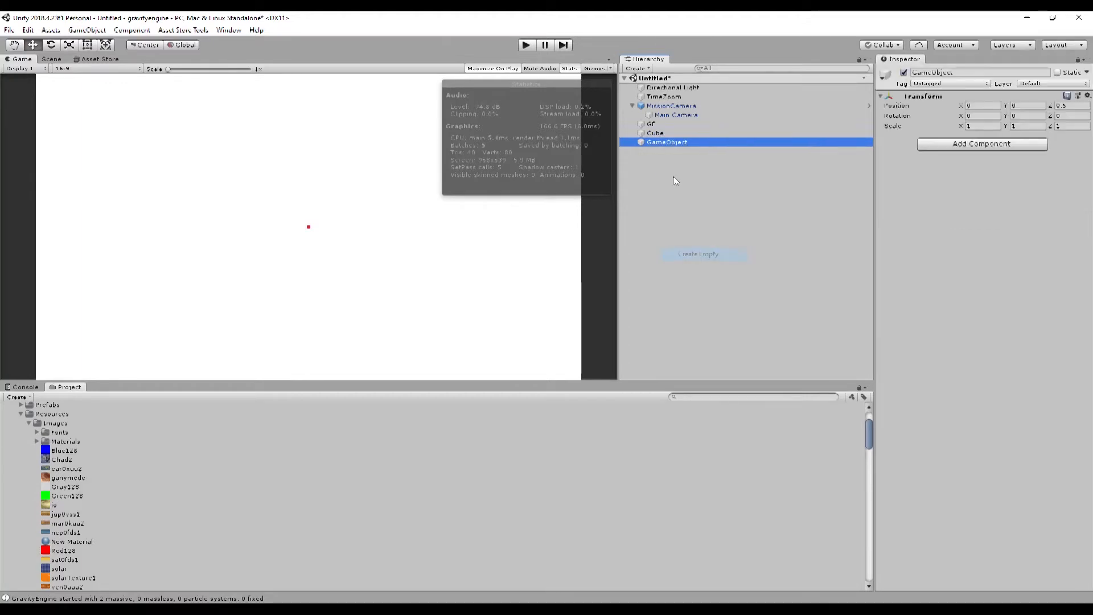
{"action": "left_click", "coordinate": [661, 142]}
{"action": "type", "text": "Planet1"}
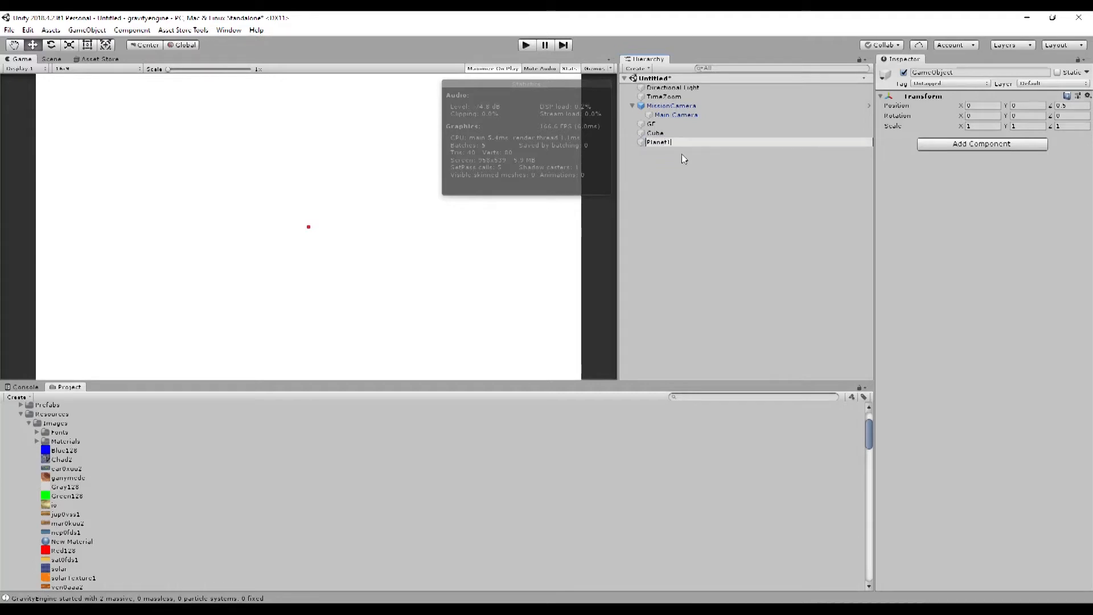
{"action": "left_click", "coordinate": [685, 182]}
Add an NBody component to Planet1
{"action": "left_click", "coordinate": [655, 142]}
{"action": "left_click", "coordinate": [980, 144]}
{"action": "type", "text": "NBody"}
{"action": "key", "text": "Return"}
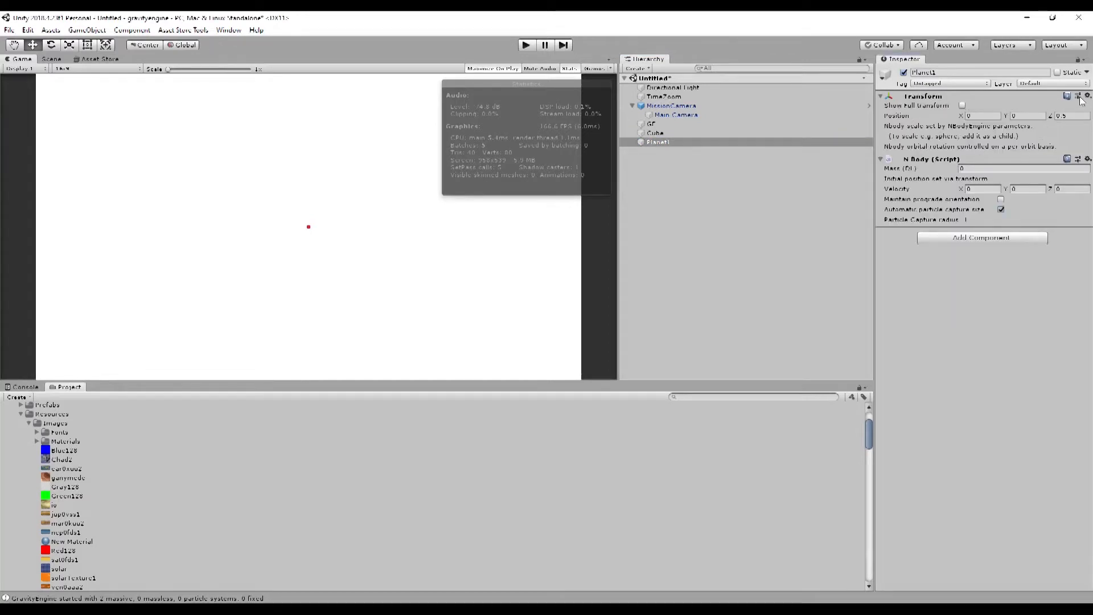
Reset Planet1's transform and set its NBody mass to 1000
{"action": "left_click", "coordinate": [1087, 97]}
{"action": "left_click", "coordinate": [1066, 204]}
{"action": "left_click", "coordinate": [990, 167]}
{"action": "type", "text": "1000"}
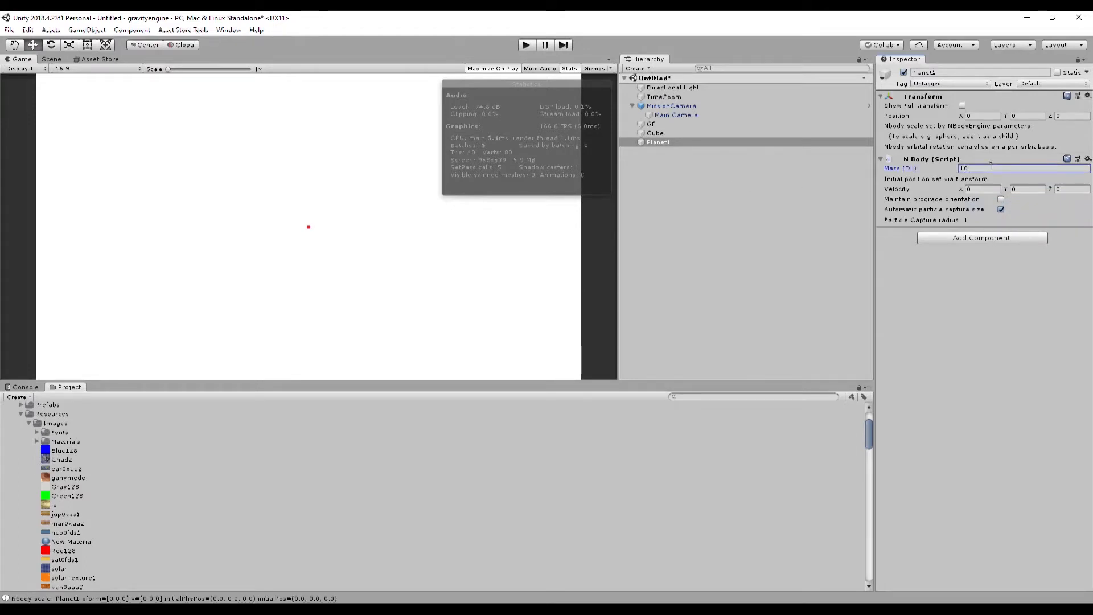
Duplicate Planet1 and rename the copy Planet2
{"action": "left_click", "coordinate": [654, 142]}
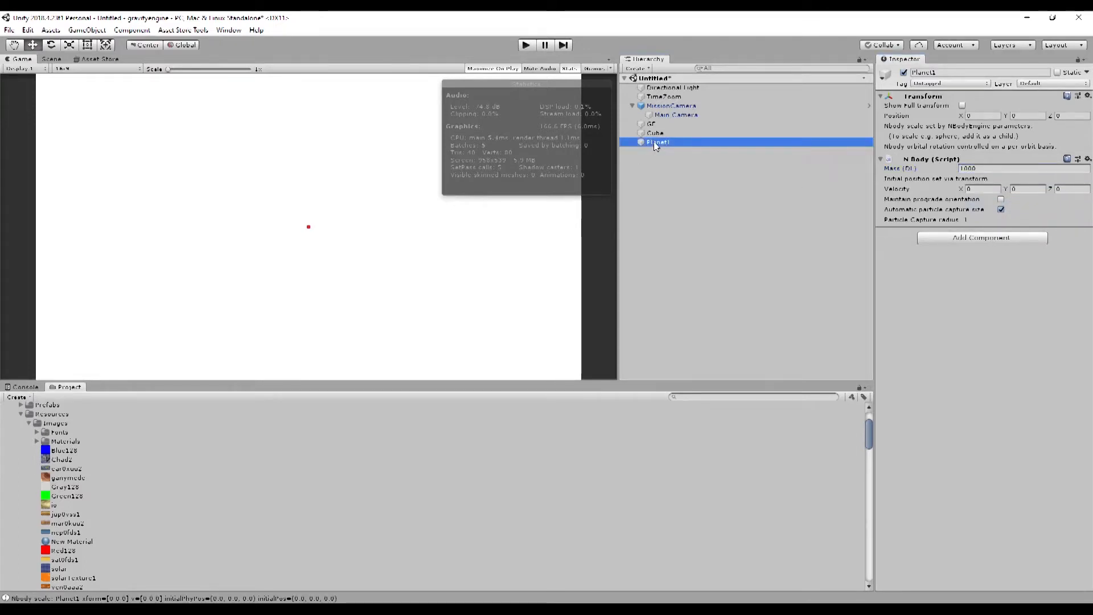
{"action": "key", "text": "ctrl+d"}
{"action": "left_click", "coordinate": [665, 152]}
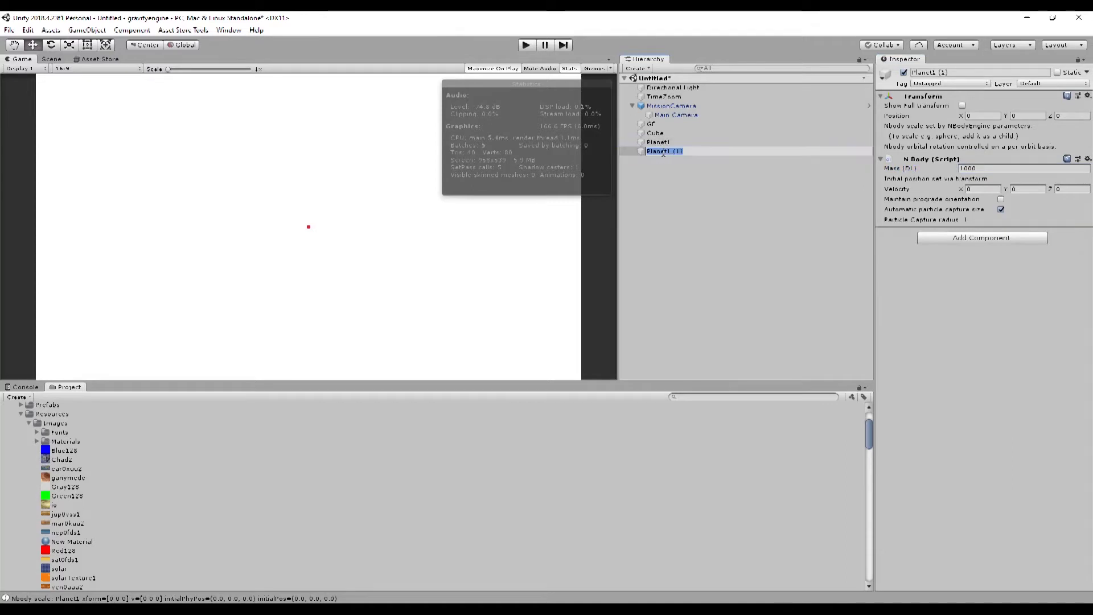
{"action": "left_click", "coordinate": [690, 151]}
{"action": "key", "text": "BackSpace"}
{"action": "key", "text": "BackSpace"}
{"action": "type", "text": "2"}
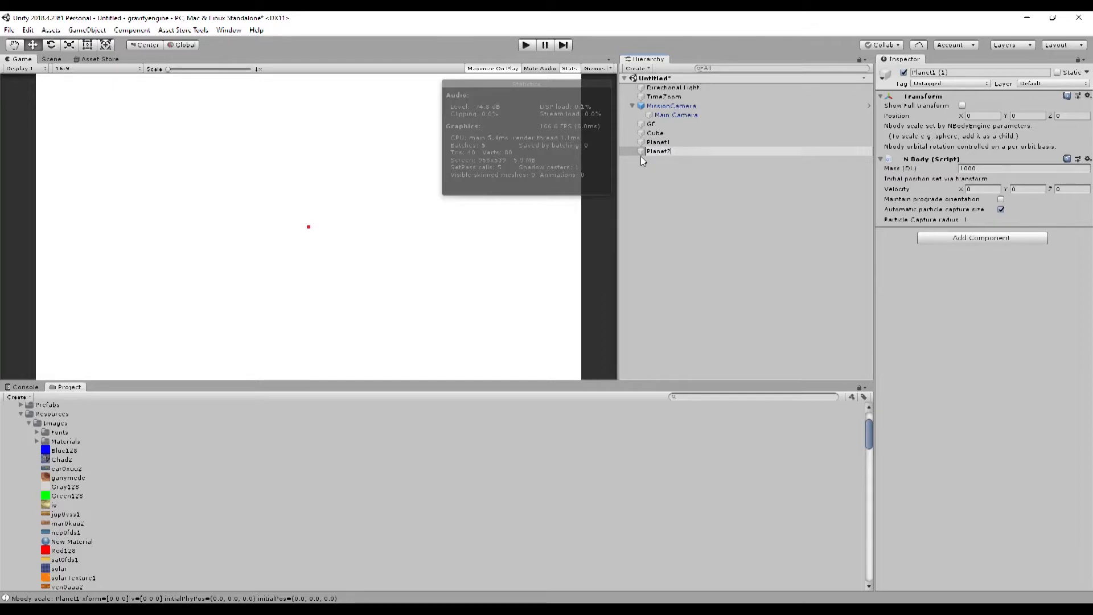
{"action": "left_click", "coordinate": [650, 175]}
Add a 3D sphere as a child of Planet2 and another as a child of Planet1
{"action": "left_click", "coordinate": [654, 151]}
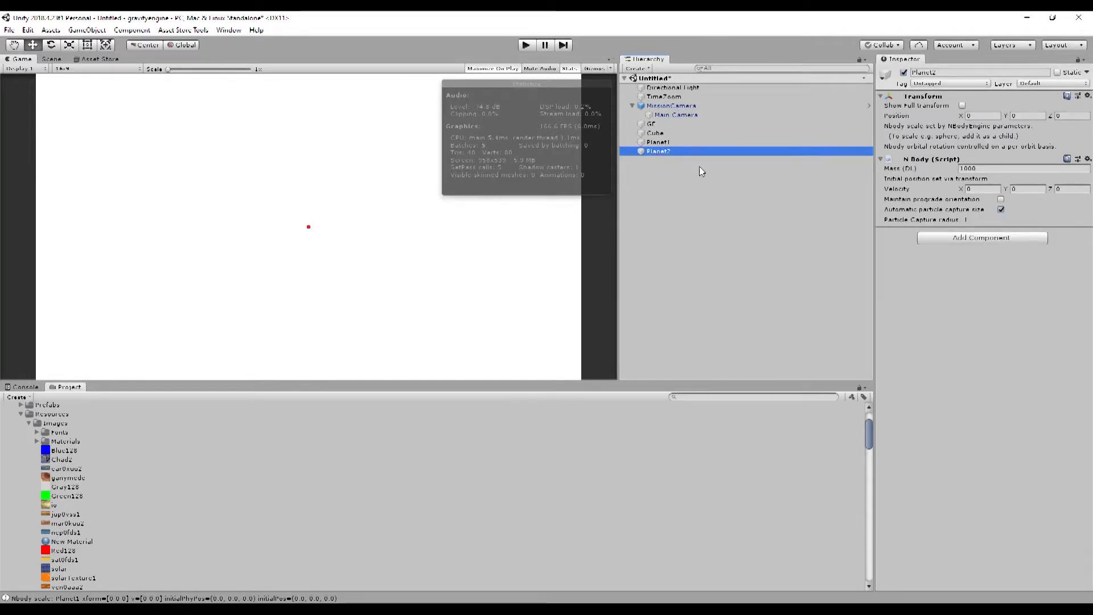
{"action": "right_click", "coordinate": [657, 151]}
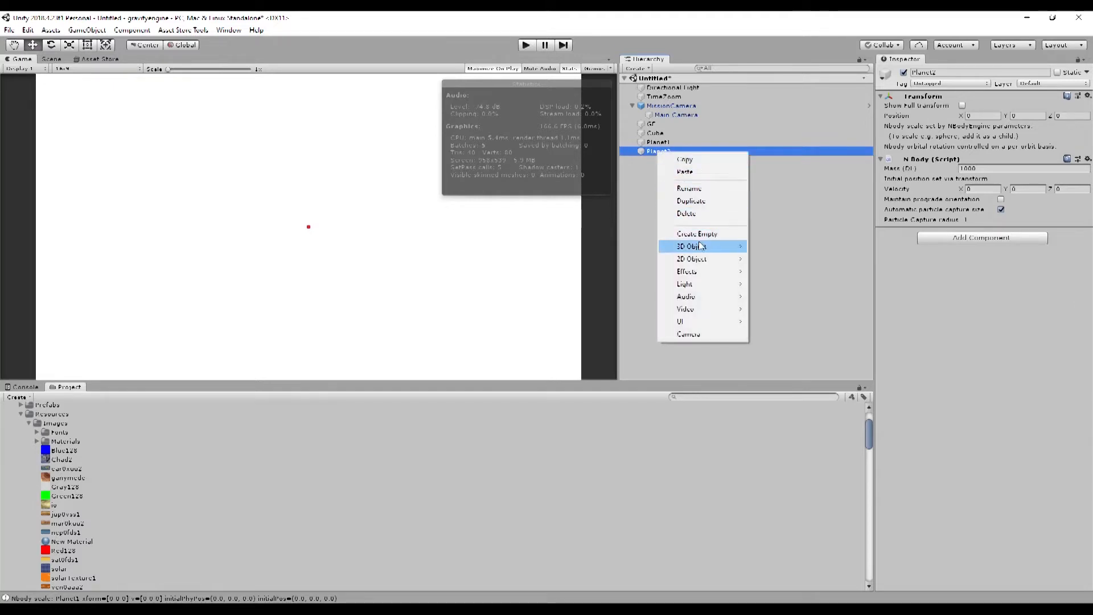
{"action": "mouse_move", "coordinate": [700, 245]}
{"action": "left_click", "coordinate": [762, 260]}
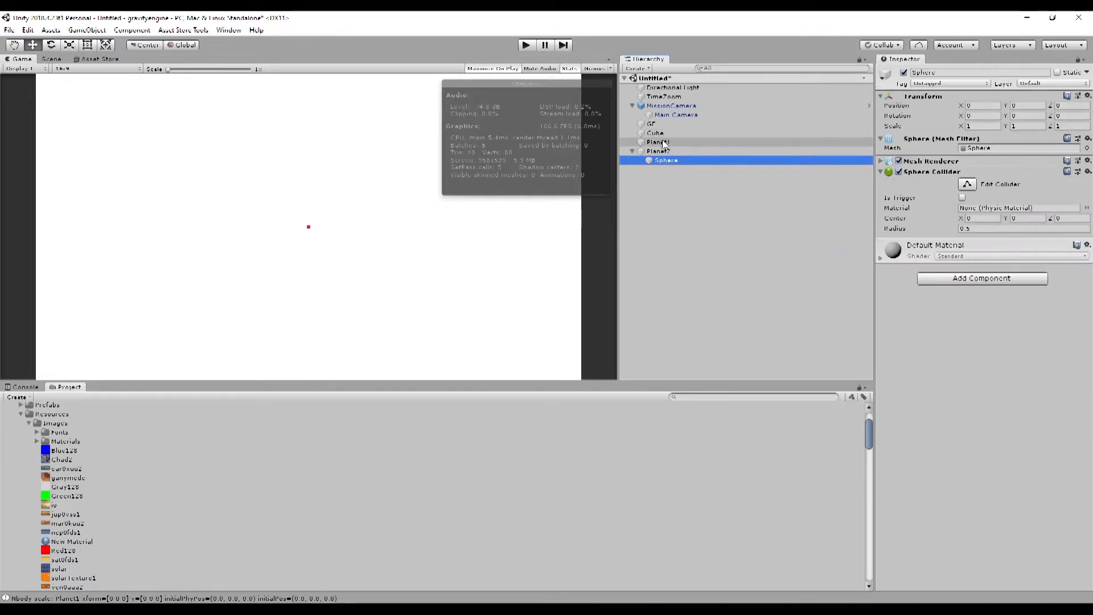
{"action": "right_click", "coordinate": [663, 143]}
{"action": "mouse_move", "coordinate": [732, 239]}
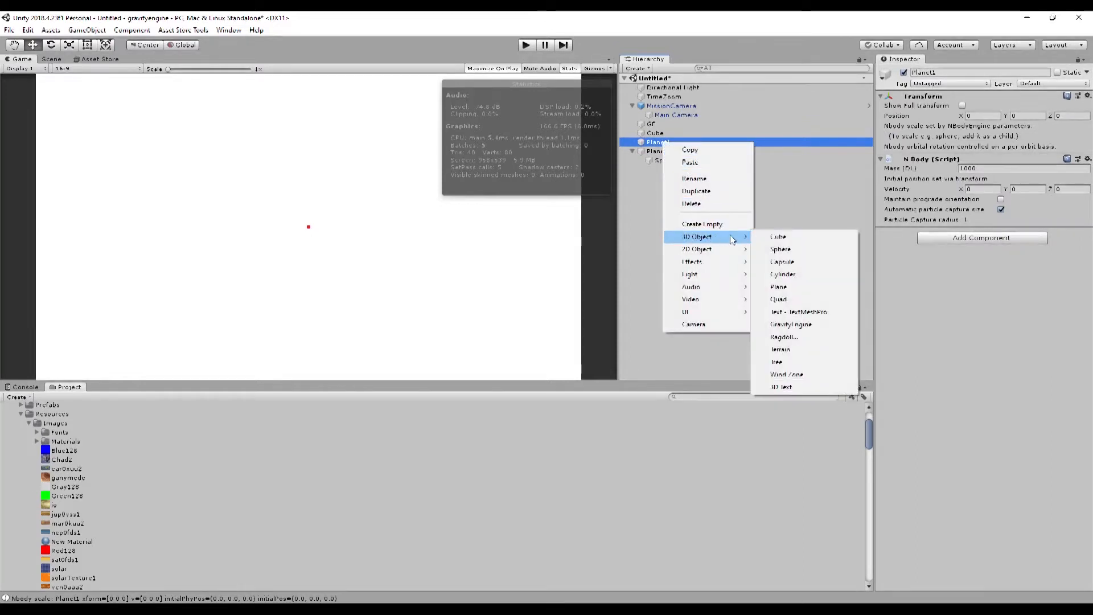
{"action": "left_click", "coordinate": [765, 249]}
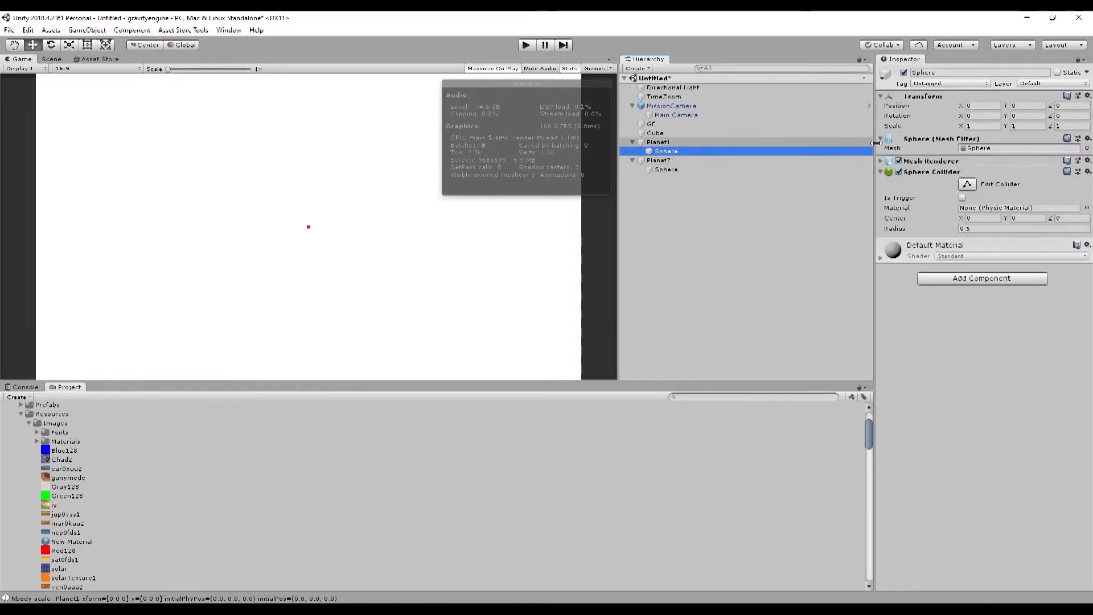
Set the scale of Planet1's sphere to 5 on X, Y and Z
{"action": "left_click", "coordinate": [982, 126]}
{"action": "type", "text": "5"}
{"action": "key", "text": "Tab"}
{"action": "type", "text": "5"}
{"action": "key", "text": "Tab"}
{"action": "type", "text": "5"}
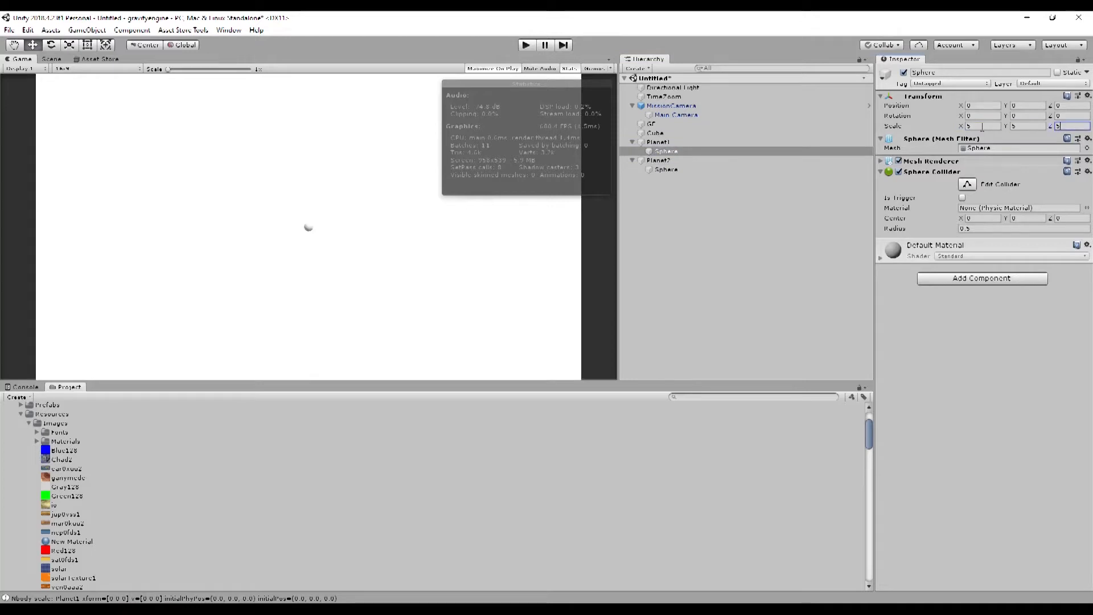
Scale Planet2's sphere to 5 on all three axes
{"action": "left_click", "coordinate": [672, 170]}
{"action": "left_click", "coordinate": [989, 126]}
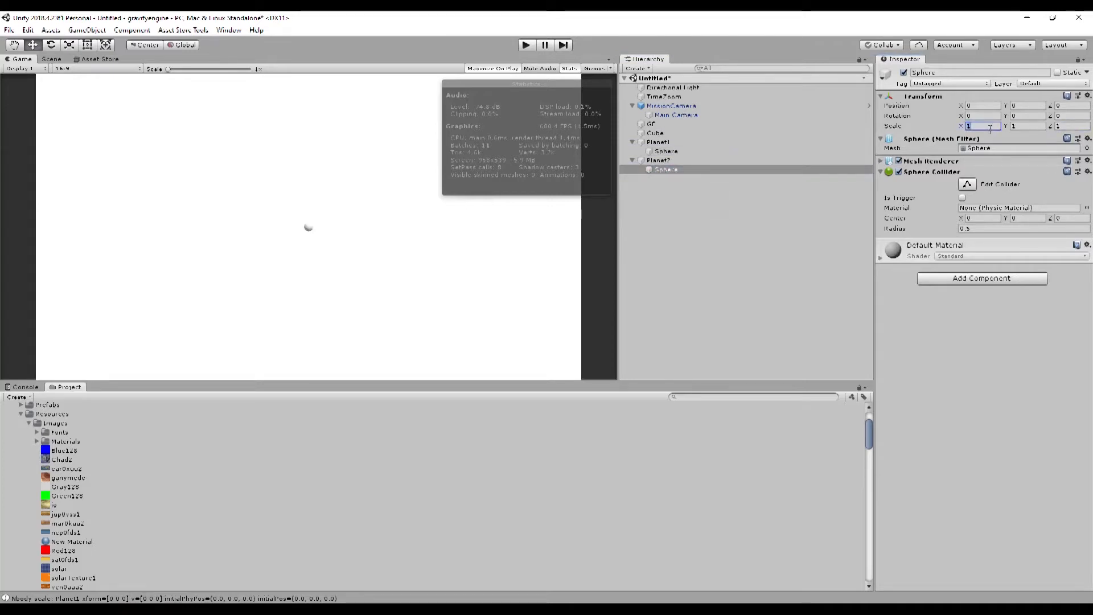
{"action": "type", "text": "5"}
{"action": "key", "text": "Tab"}
{"action": "type", "text": "5"}
{"action": "key", "text": "Tab"}
{"action": "type", "text": "5"}
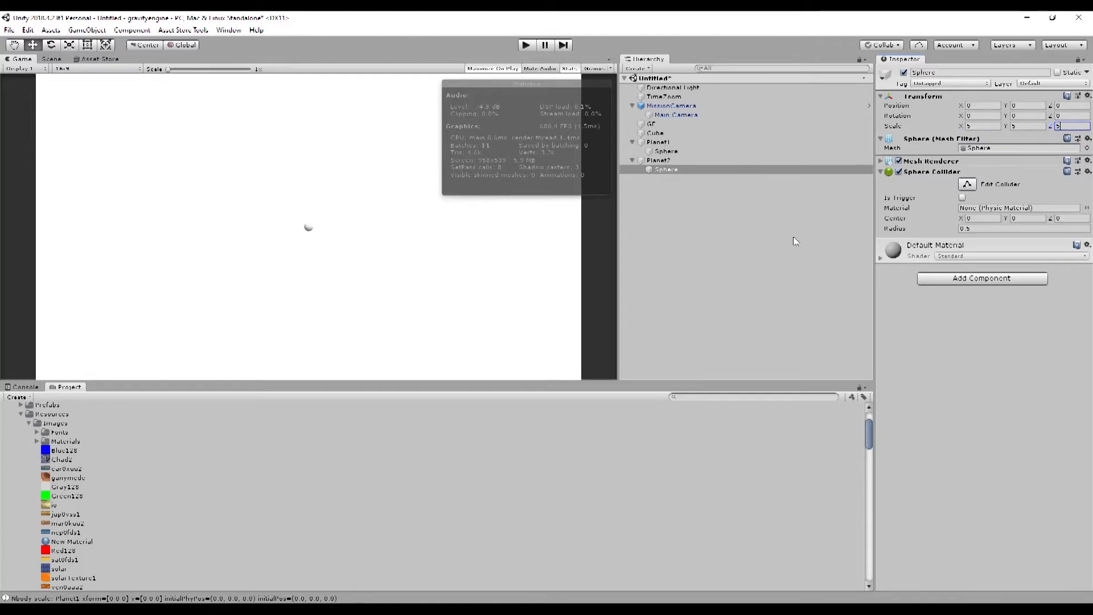
Apply the nep0fds1 texture to Planet2's sphere and the mar0kuu2 texture to Planet1's sphere
{"action": "left_click", "coordinate": [62, 533]}
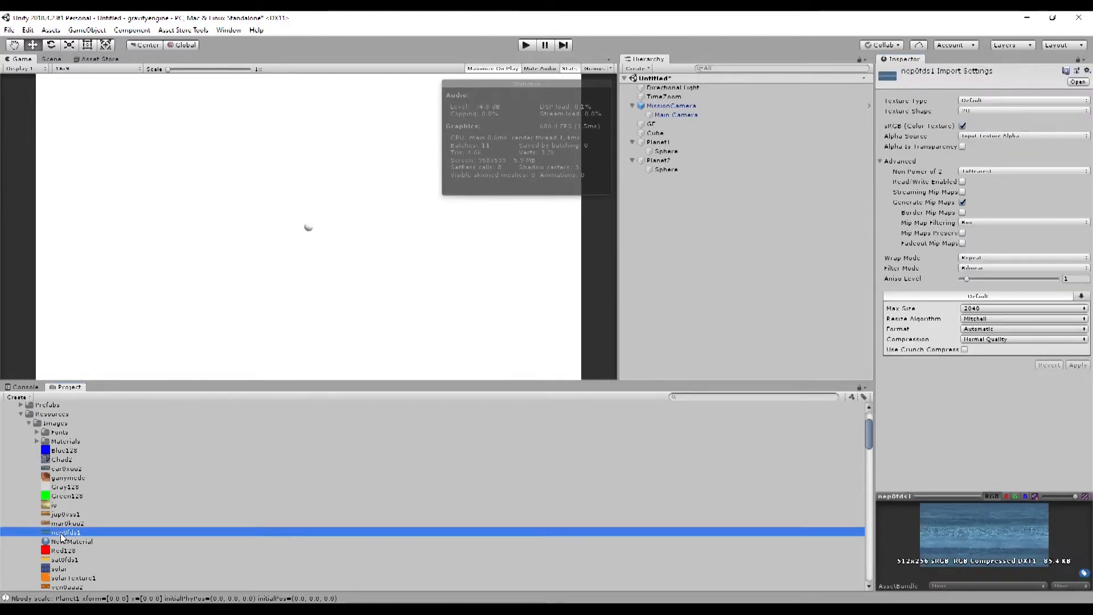
{"action": "left_click_drag", "start_coordinate": [64, 535], "coordinate": [672, 174]}
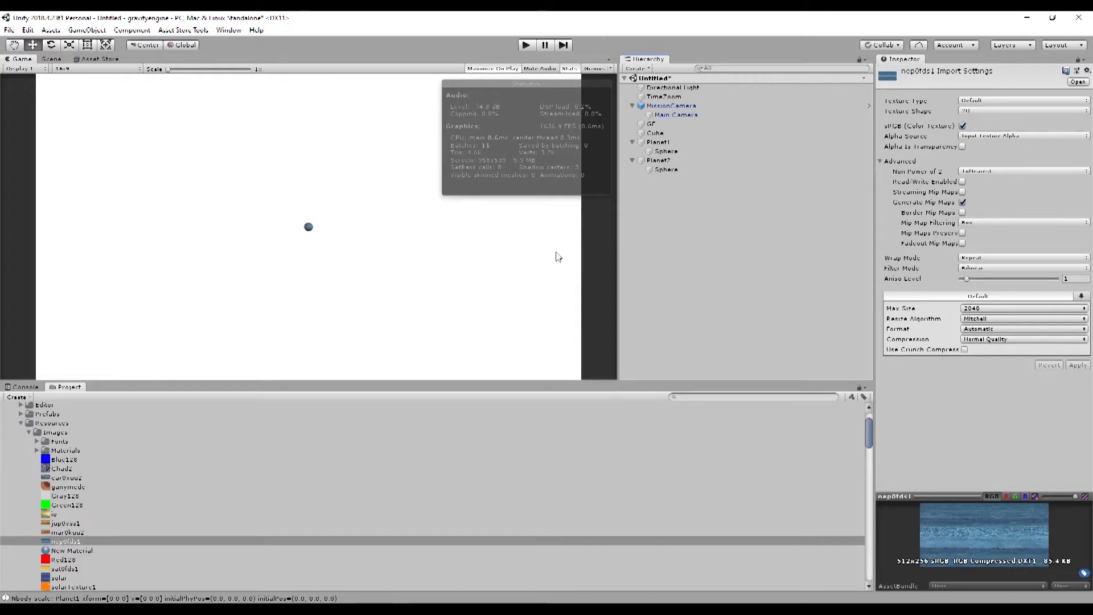
{"action": "left_click", "coordinate": [69, 532]}
{"action": "left_click_drag", "start_coordinate": [68, 534], "coordinate": [671, 152]}
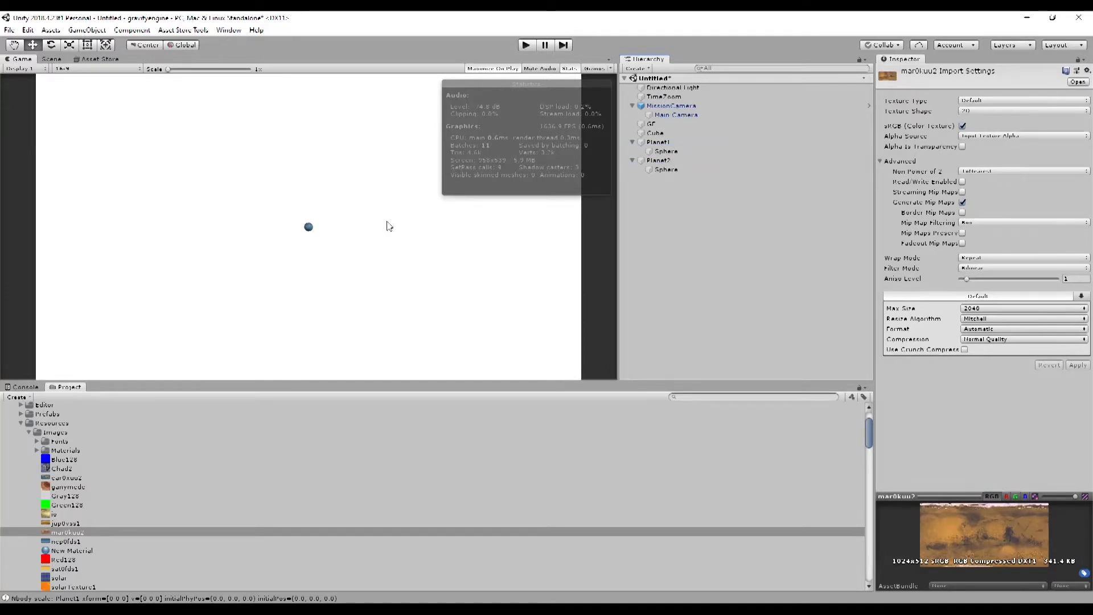
Add an Orbit Universal component to Planet2 and assign Planet1 as its Center NBody
{"action": "left_click", "coordinate": [659, 160]}
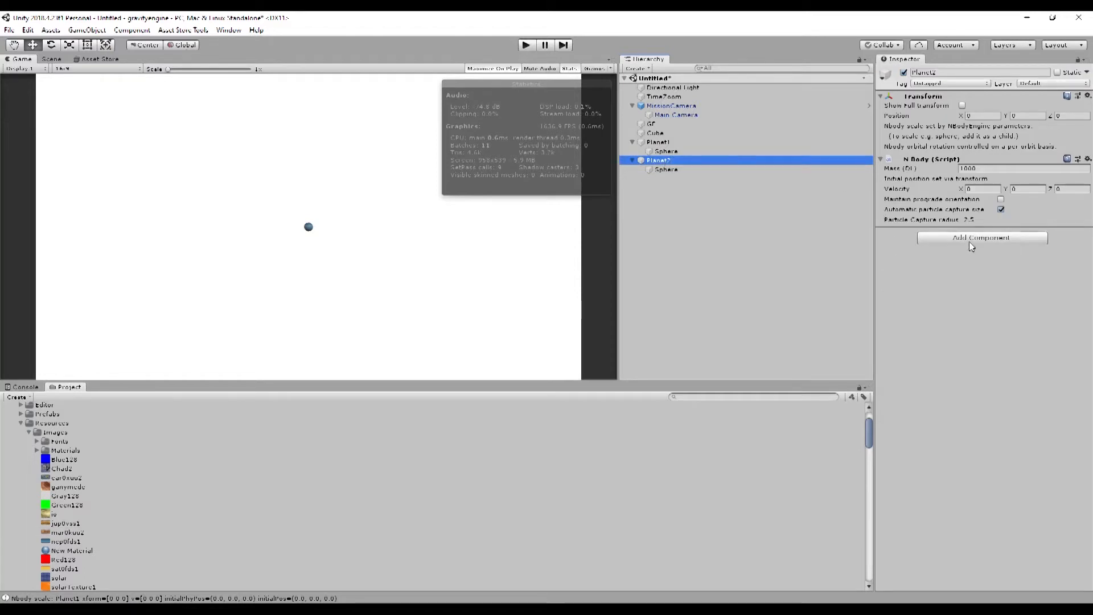
{"action": "left_click", "coordinate": [970, 238]}
{"action": "type", "text": "o"}
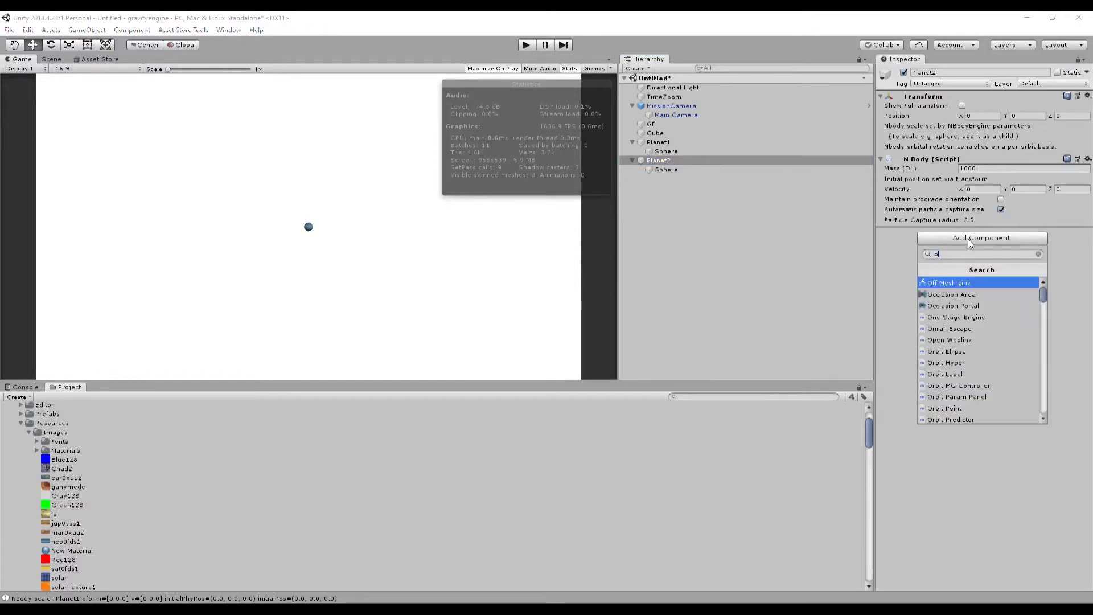
{"action": "type", "text": "rbitu"}
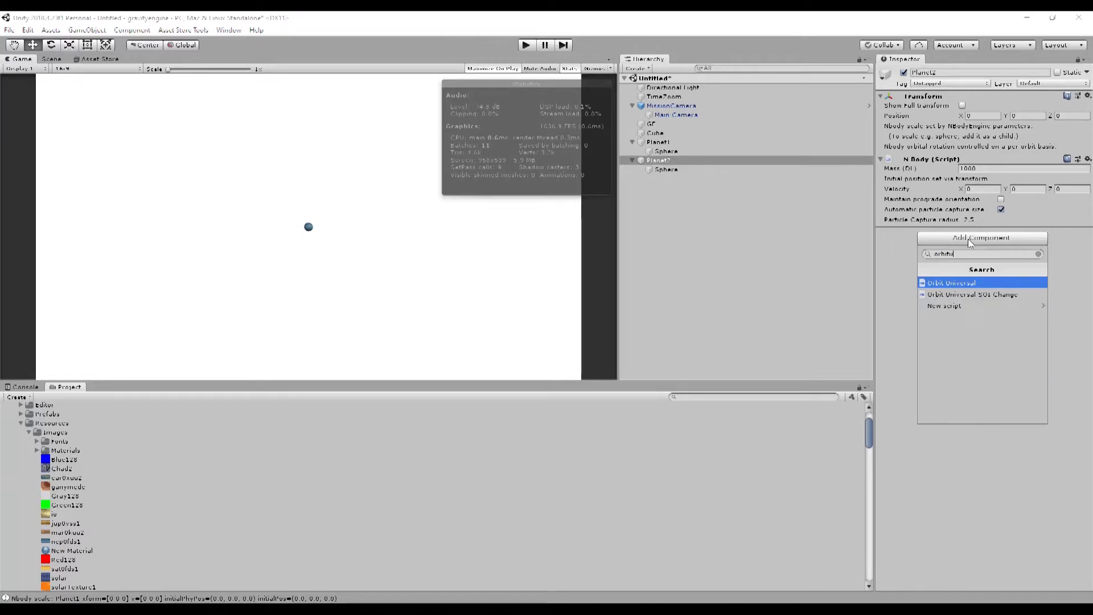
{"action": "key", "text": "Return"}
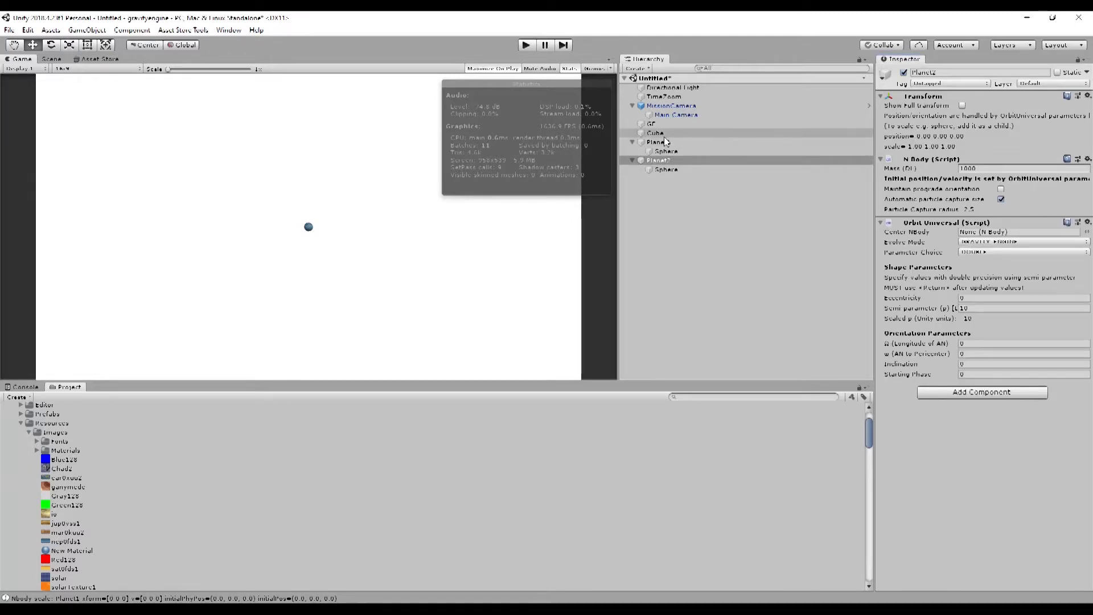
{"action": "left_click_drag", "start_coordinate": [658, 142], "coordinate": [982, 235]}
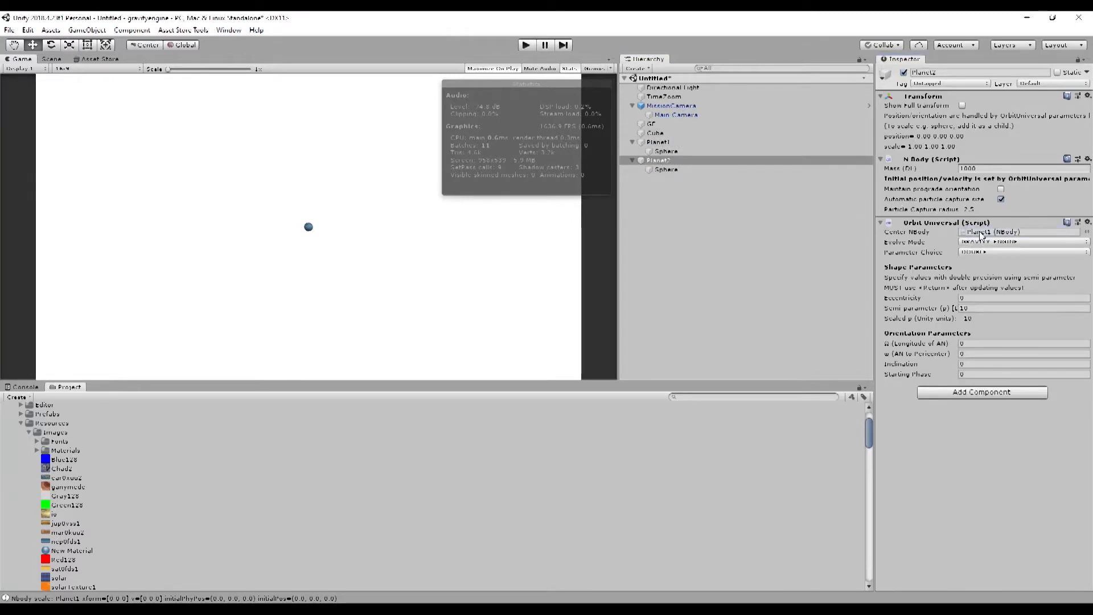
Show the Scene view and set the semi parameter of Planet2's orbit to 40
{"action": "left_click", "coordinate": [979, 309]}
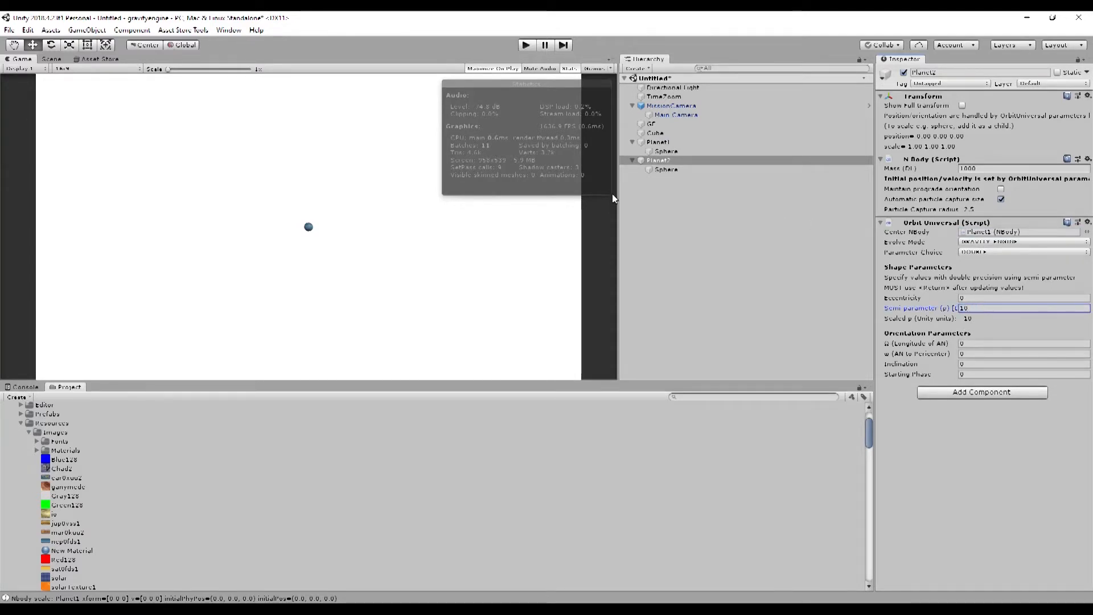
{"action": "left_click", "coordinate": [51, 59]}
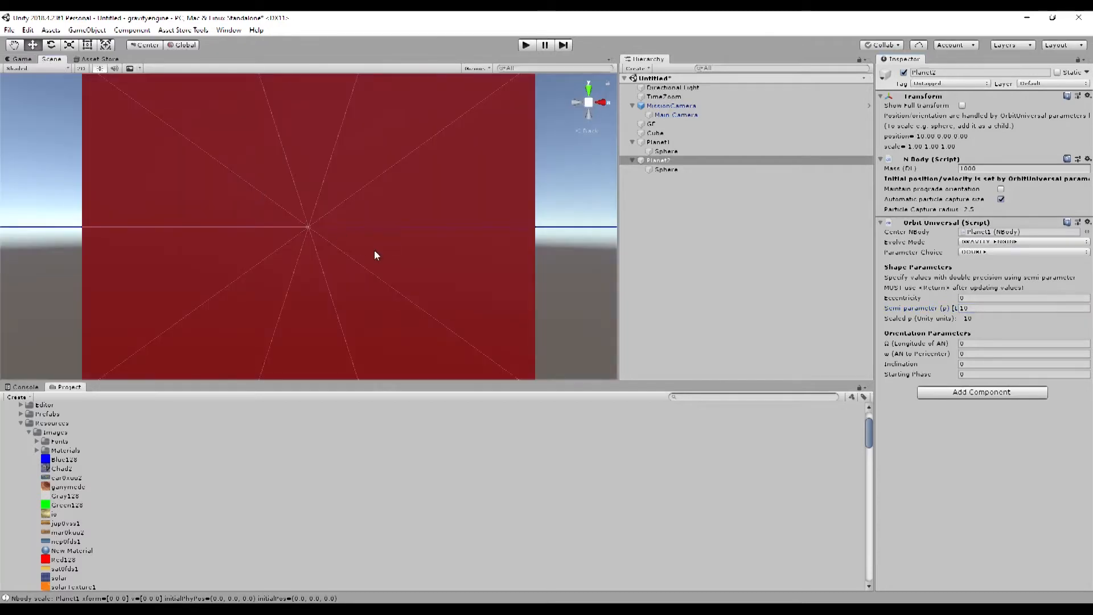
{"action": "scroll", "coordinate": [373, 248], "scroll_direction": "down", "scroll_amount": 8}
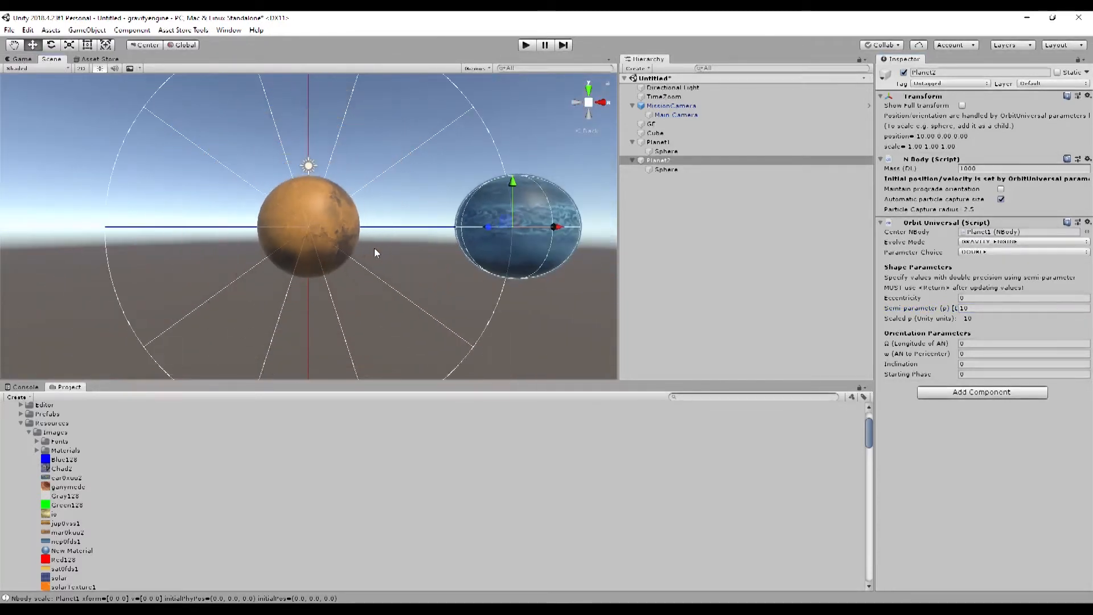
{"action": "left_click", "coordinate": [985, 308]}
{"action": "type", "text": "40"}
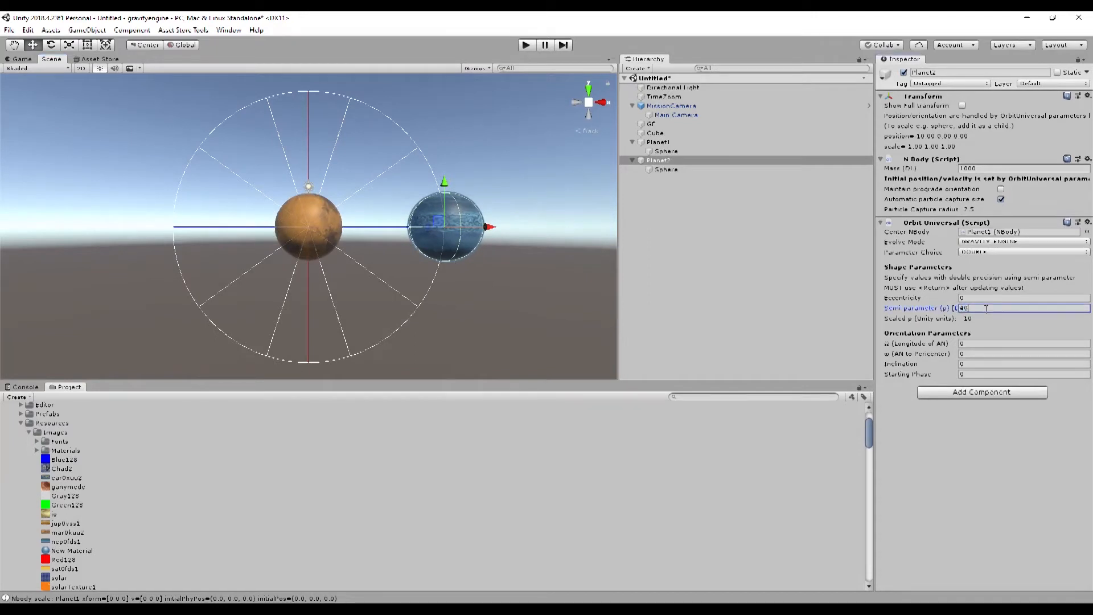
{"action": "key", "text": "Return"}
{"action": "scroll", "coordinate": [497, 265], "scroll_direction": "down", "scroll_amount": 5}
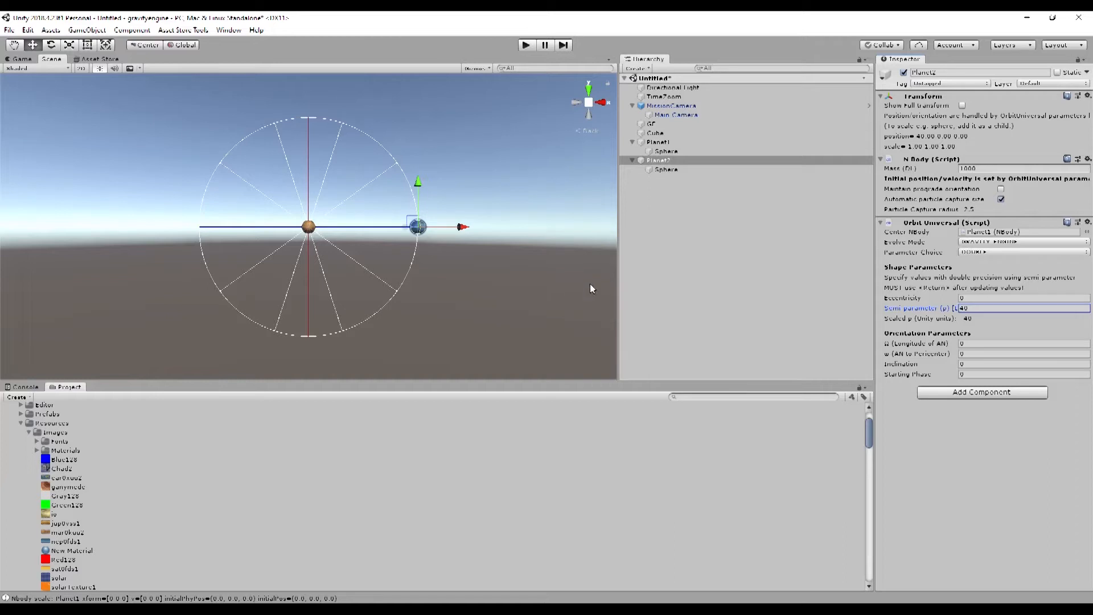
Create an empty child object under Planet2 and name it OrbitPredictor
{"action": "right_click", "coordinate": [659, 163]}
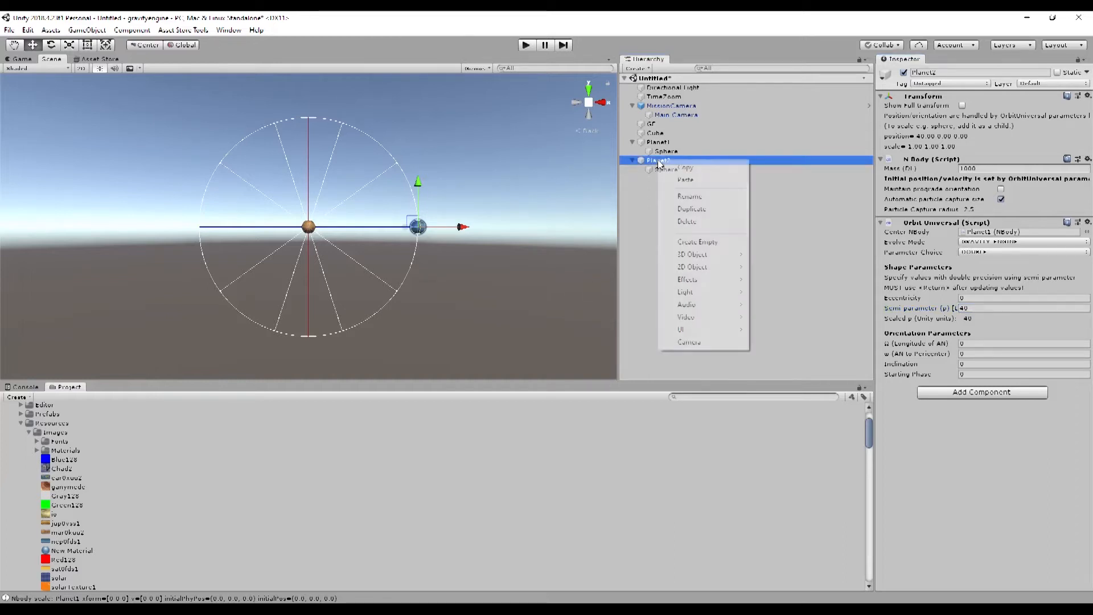
{"action": "mouse_move", "coordinate": [707, 259]}
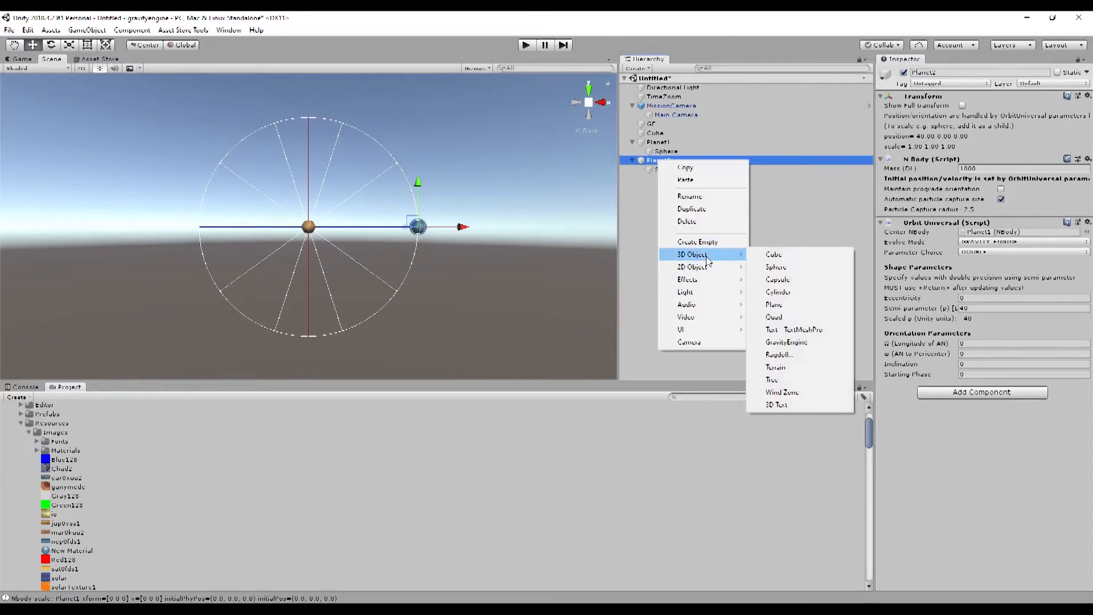
{"action": "left_click", "coordinate": [674, 179]}
{"action": "type", "text": "OrbitPredictor"}
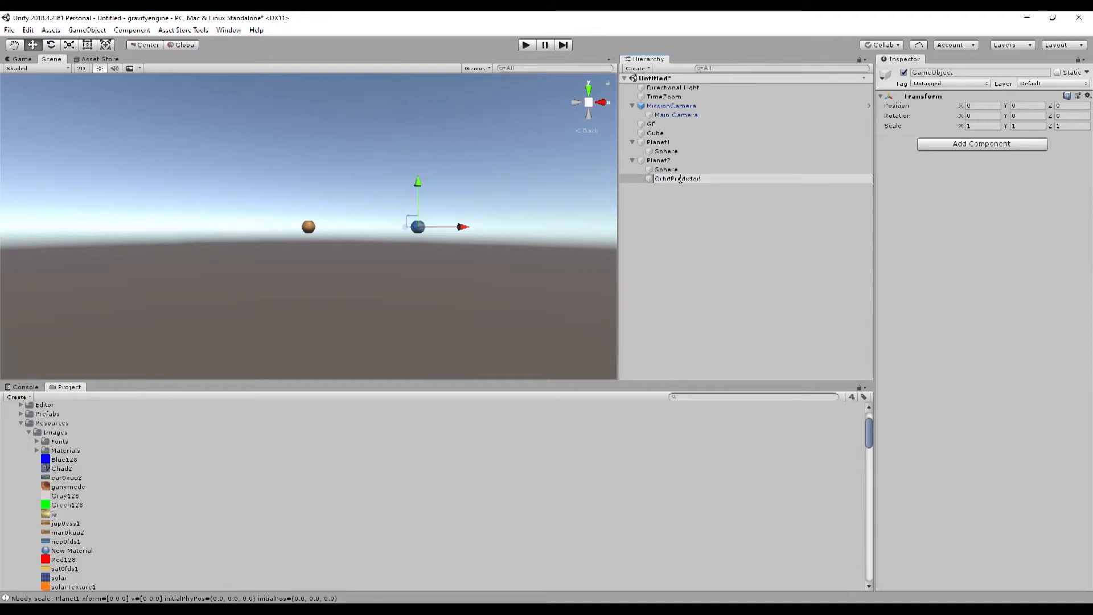
{"action": "key", "text": "Return"}
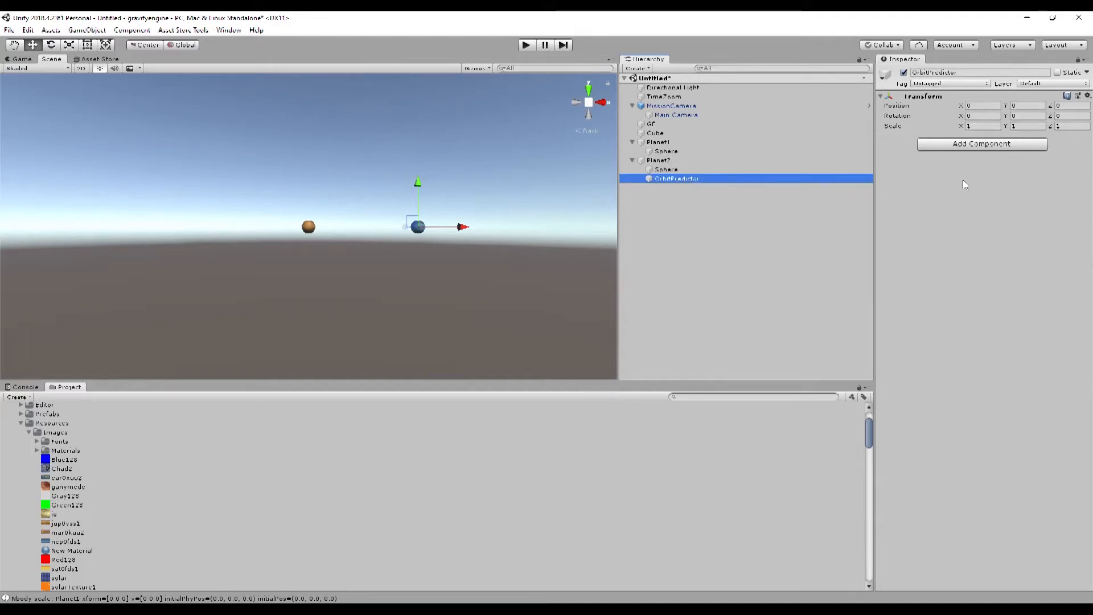
Add an Orbit Predictor component to OrbitPredictor, with Planet1 as its CenterObject and Planet2 as its Body
{"action": "left_click", "coordinate": [969, 147]}
{"action": "type", "text": "orbit"}
{"action": "left_click", "coordinate": [944, 256]}
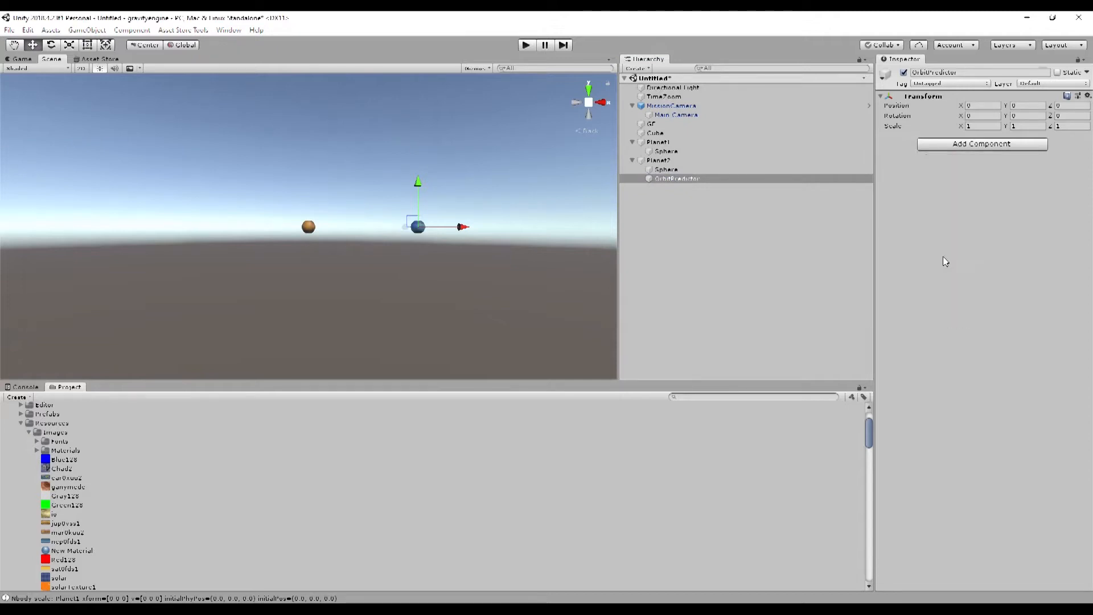
{"action": "scroll", "coordinate": [965, 309], "scroll_direction": "down", "scroll_amount": 2}
{"action": "left_click_drag", "start_coordinate": [658, 141], "coordinate": [986, 501]}
{"action": "left_click", "coordinate": [677, 179]}
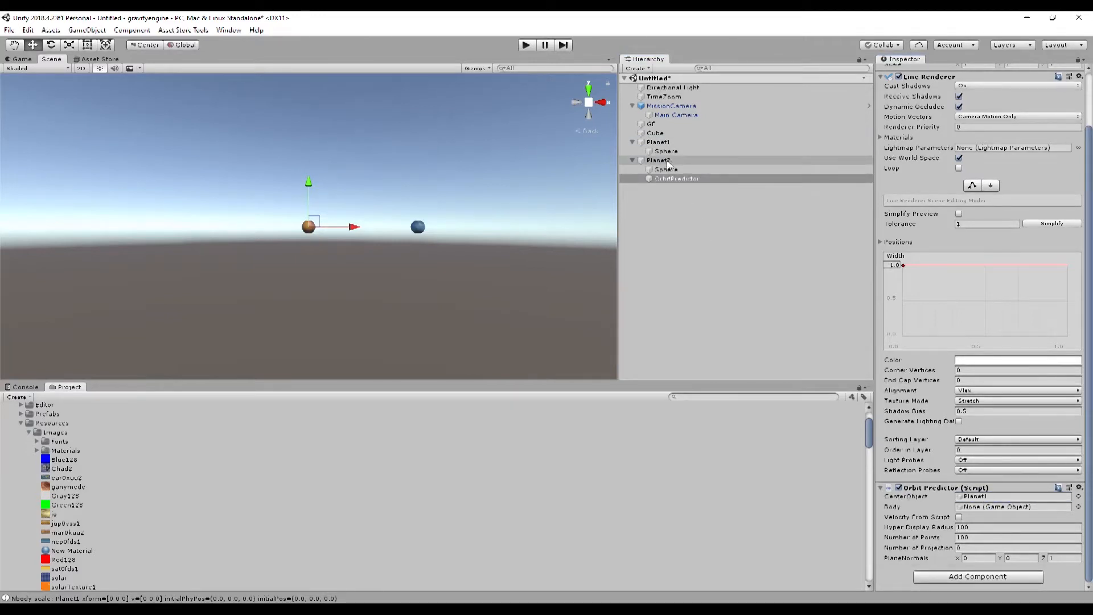
{"action": "left_click_drag", "start_coordinate": [889, 377], "coordinate": [989, 511]}
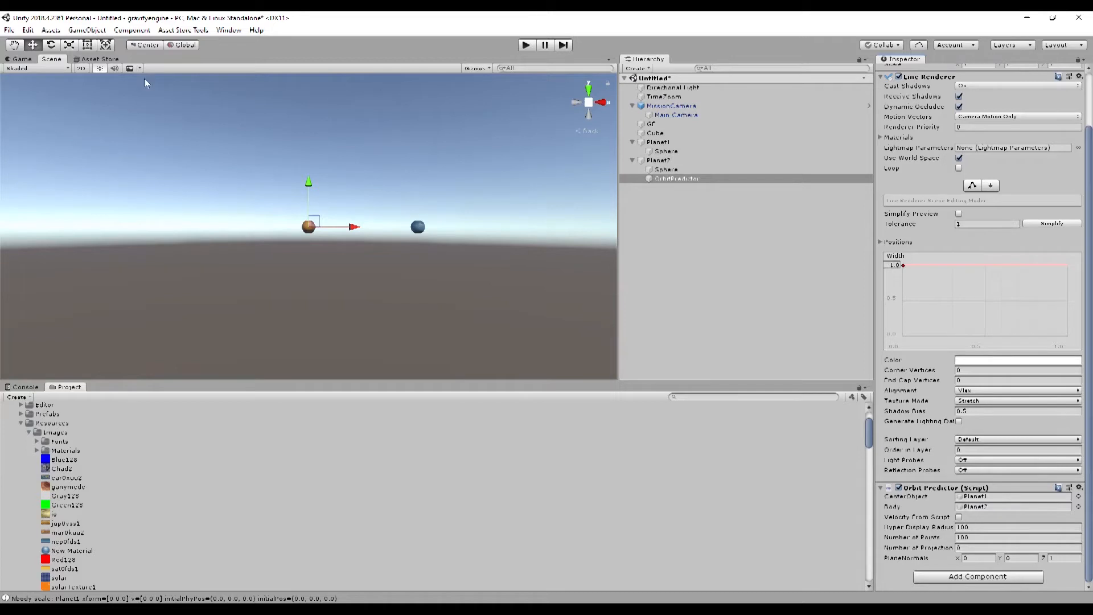
Run the scene in the Game view to examine the planets' motion and predicted orbit, and stop it
{"action": "left_click", "coordinate": [21, 59]}
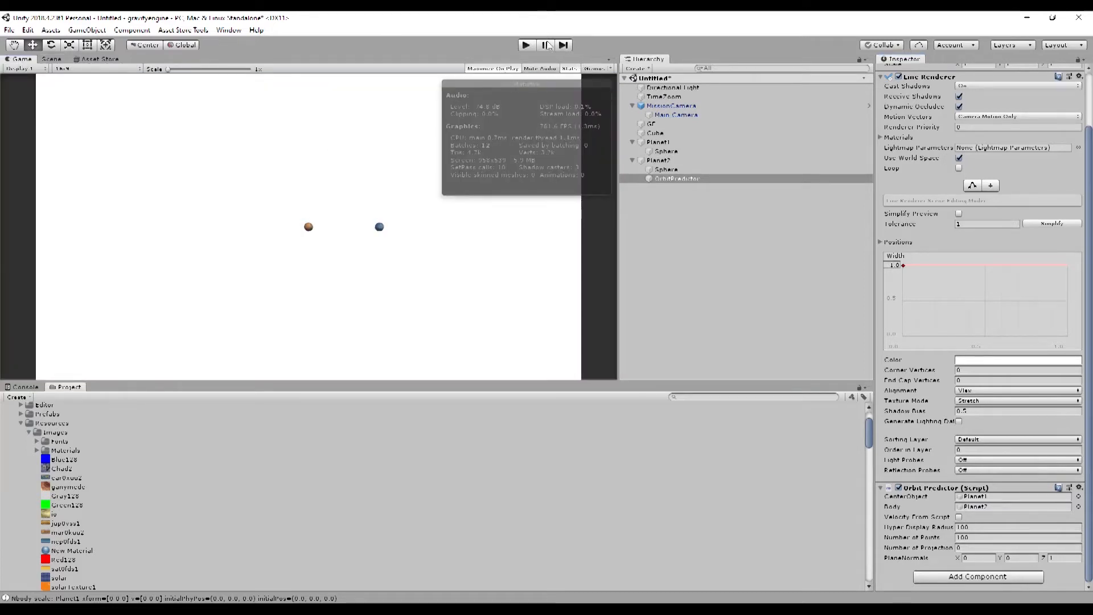
{"action": "left_click", "coordinate": [526, 45]}
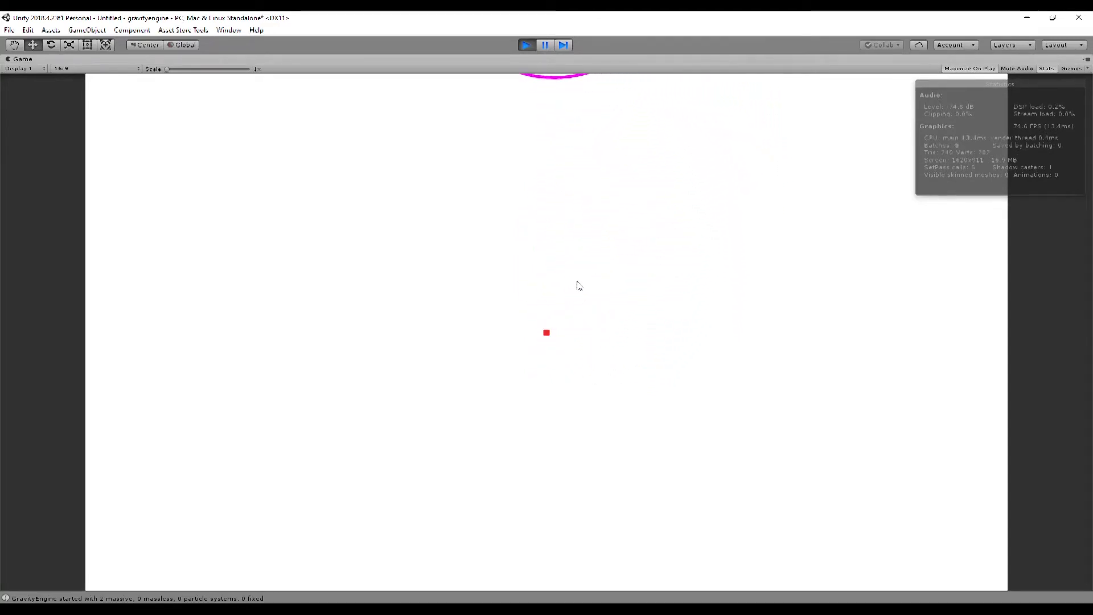
{"action": "left_click", "coordinate": [527, 45]}
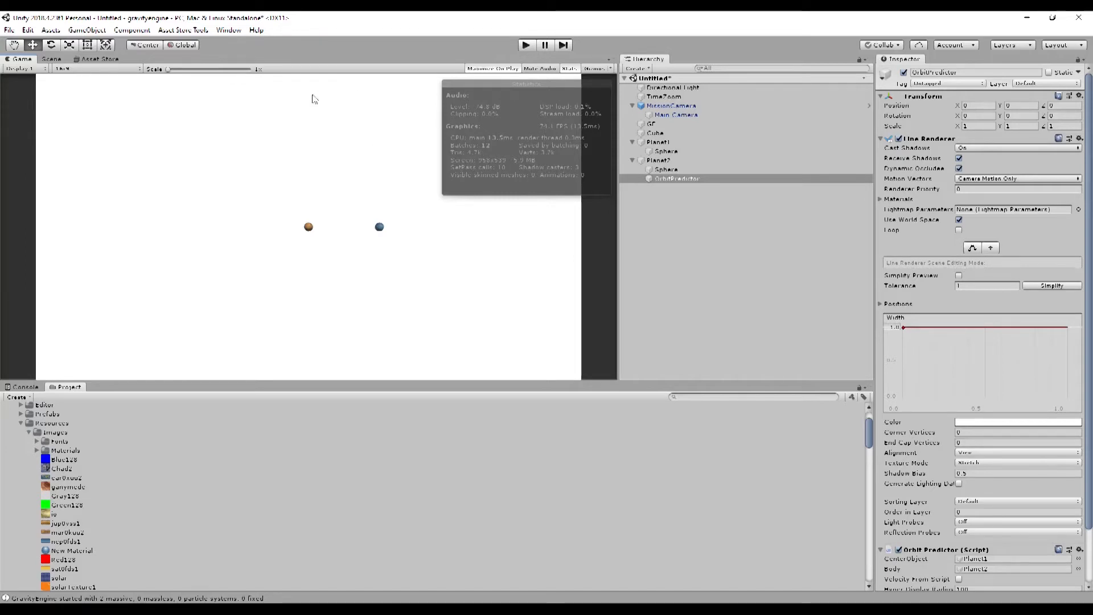
Test the scene with Set Center of Mass enabled on the GE object, and disable the option after stopping playback
{"action": "left_click", "coordinate": [664, 125]}
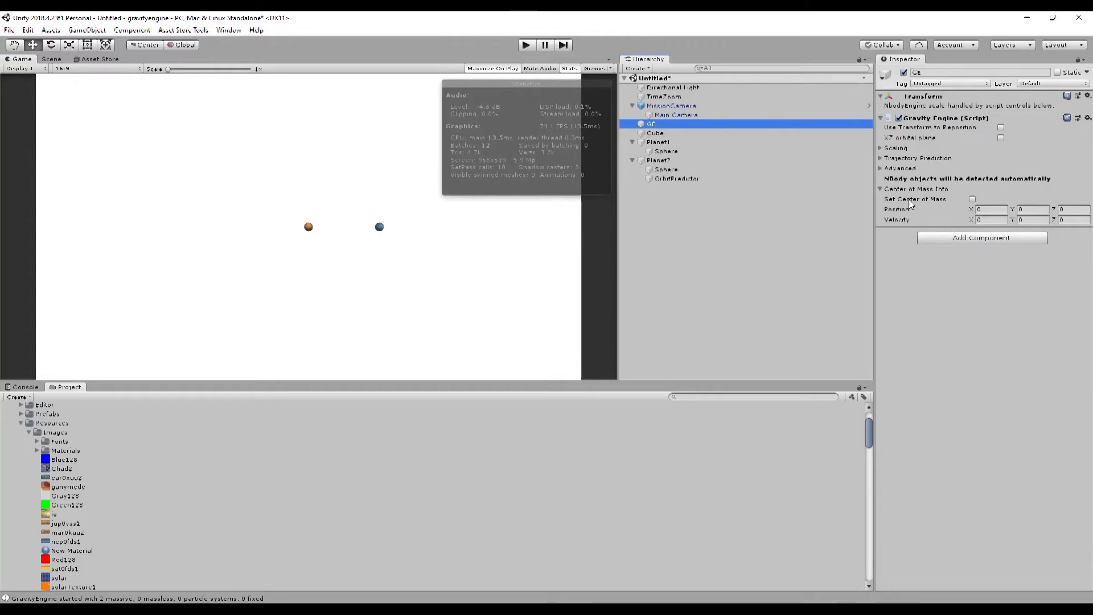
{"action": "left_click", "coordinate": [972, 199]}
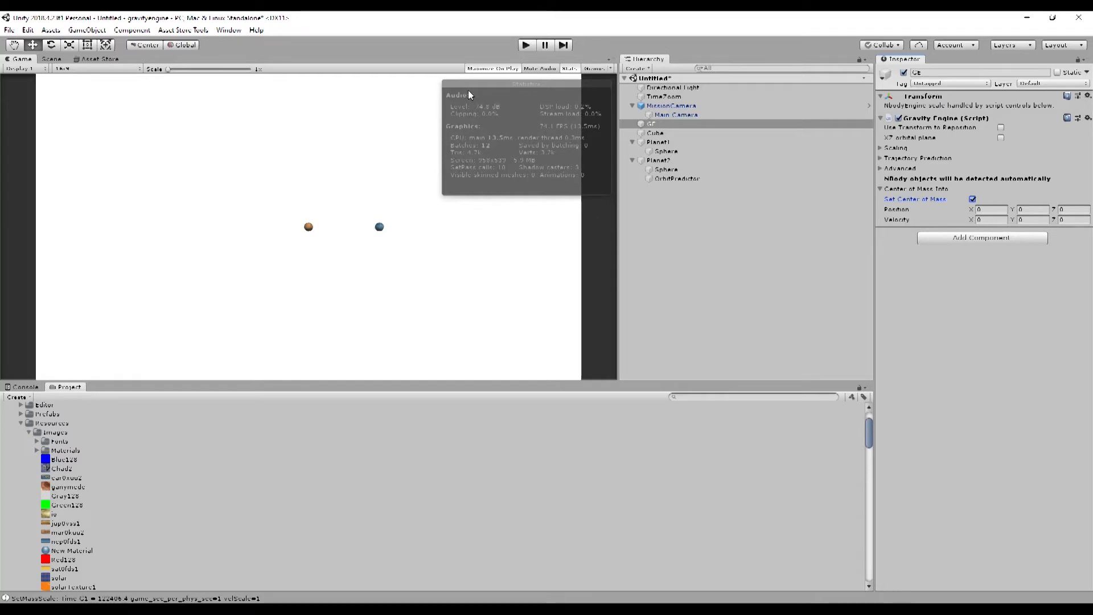
{"action": "left_click", "coordinate": [526, 45]}
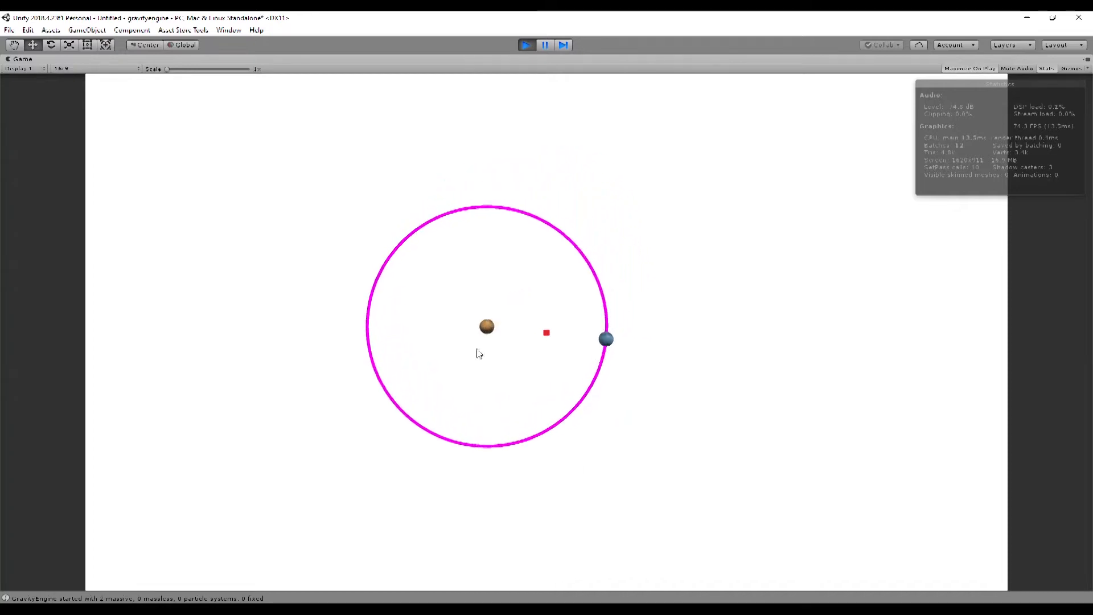
{"action": "left_click", "coordinate": [527, 45]}
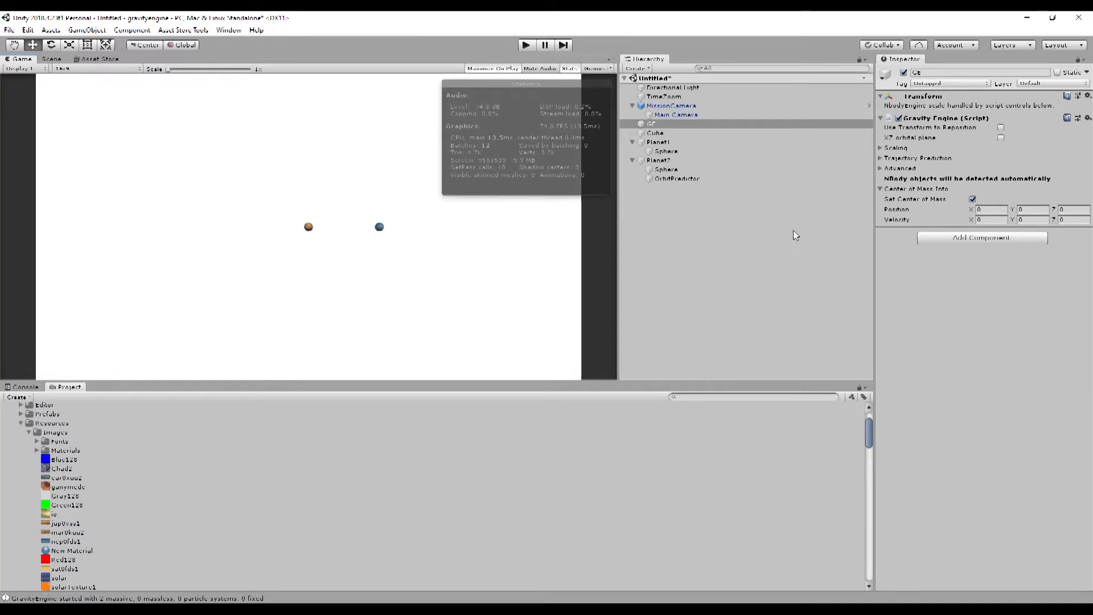
{"action": "left_click", "coordinate": [972, 200]}
Remove the Orbit Universal component from Planet2
{"action": "left_click", "coordinate": [670, 161]}
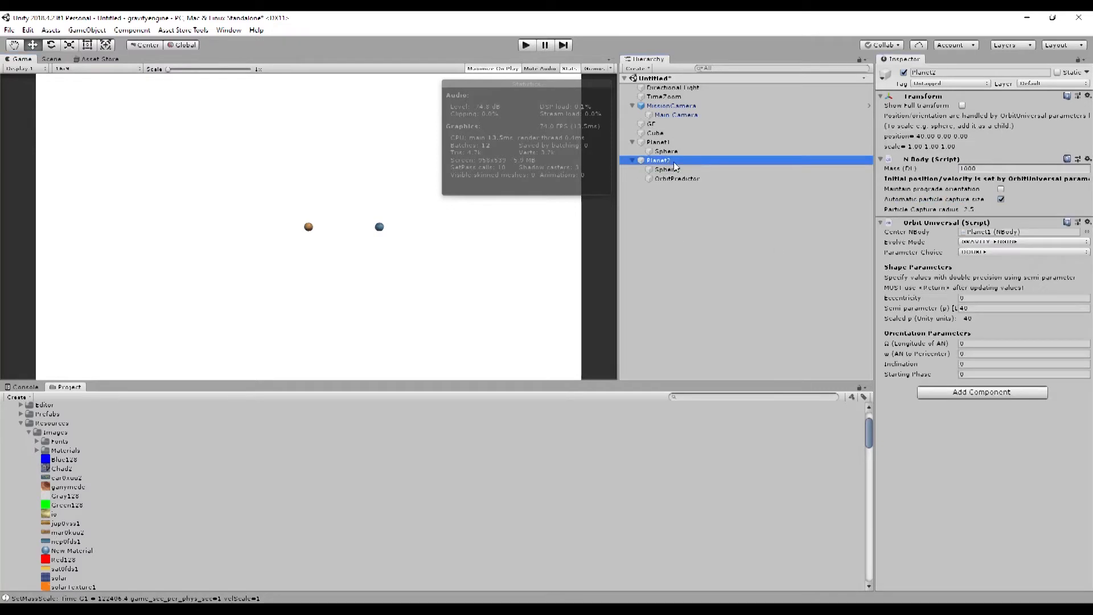
{"action": "left_click", "coordinate": [1087, 223]}
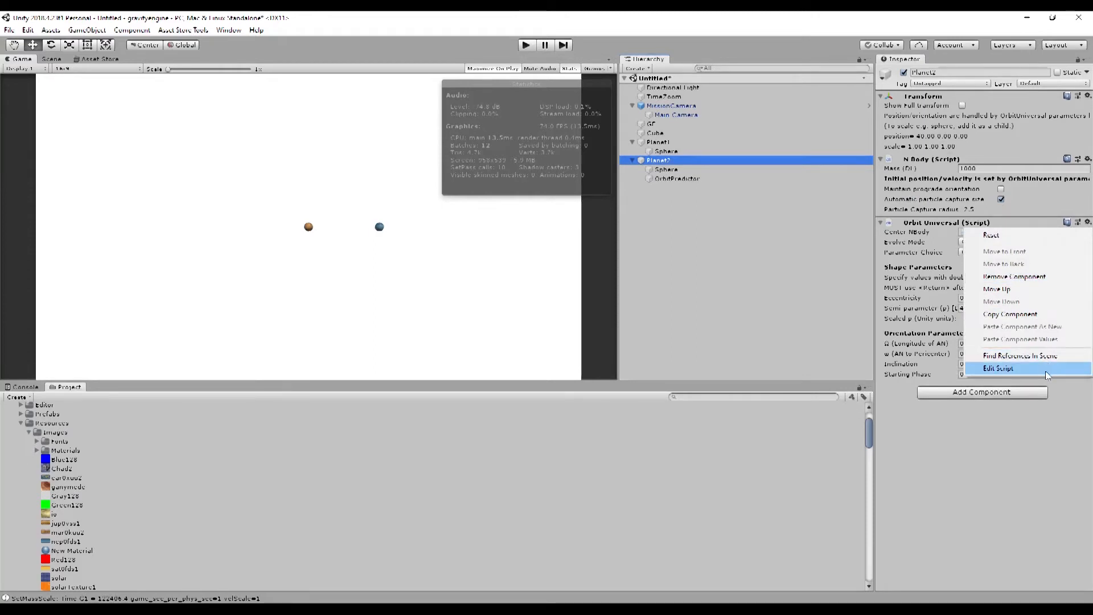
{"action": "left_click", "coordinate": [1040, 277]}
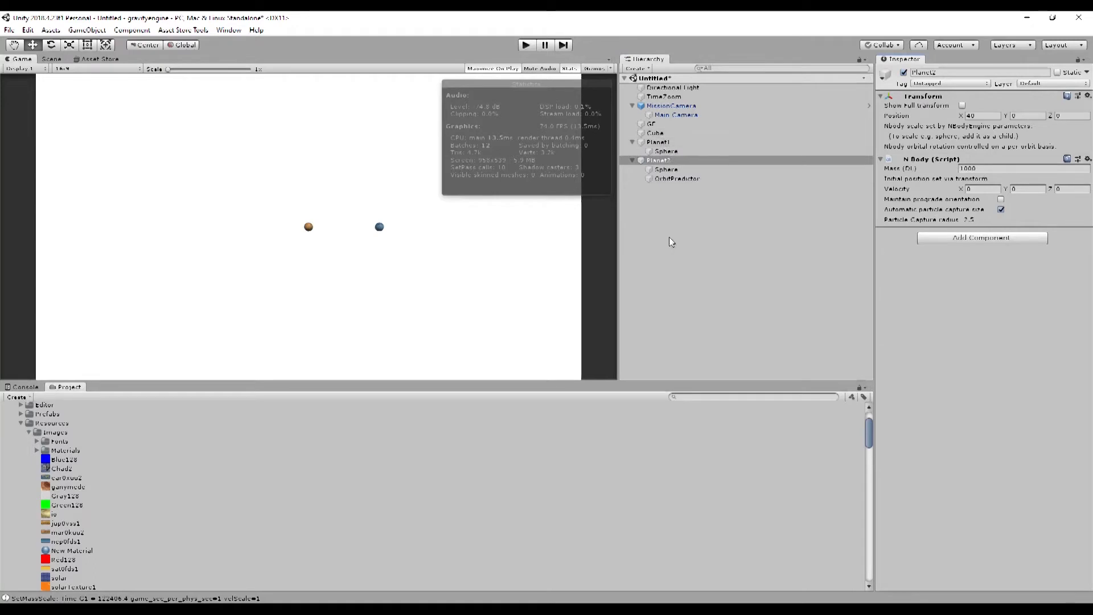
Create an empty object named BinaryOrbit at the scene root and make Planet2 and Planet1 its children
{"action": "right_click", "coordinate": [670, 267]}
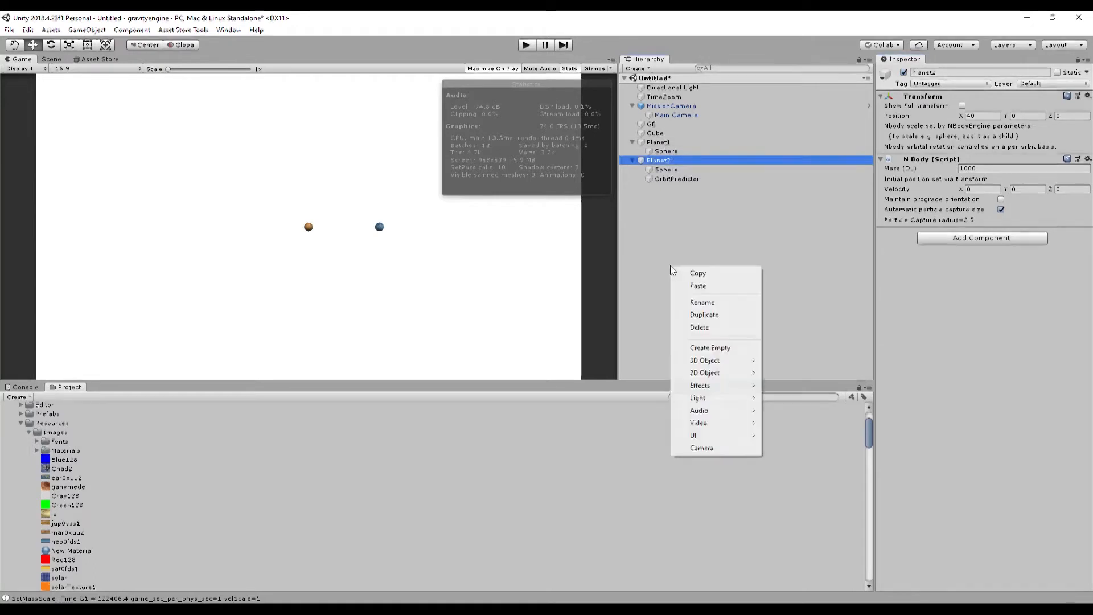
{"action": "left_click", "coordinate": [711, 348]}
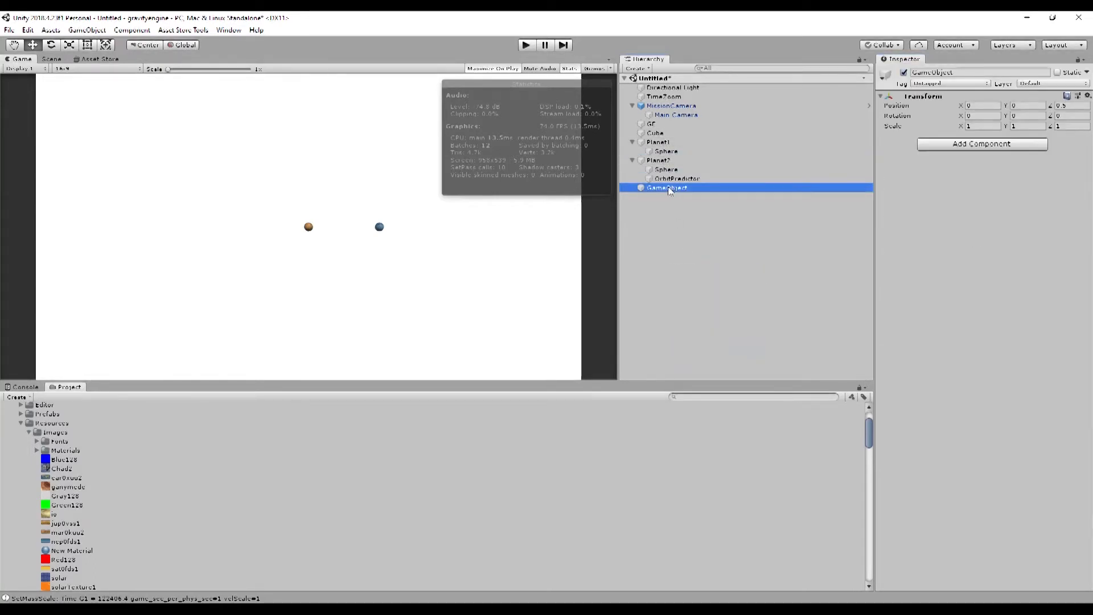
{"action": "left_click", "coordinate": [667, 186]}
{"action": "type", "text": "N"}
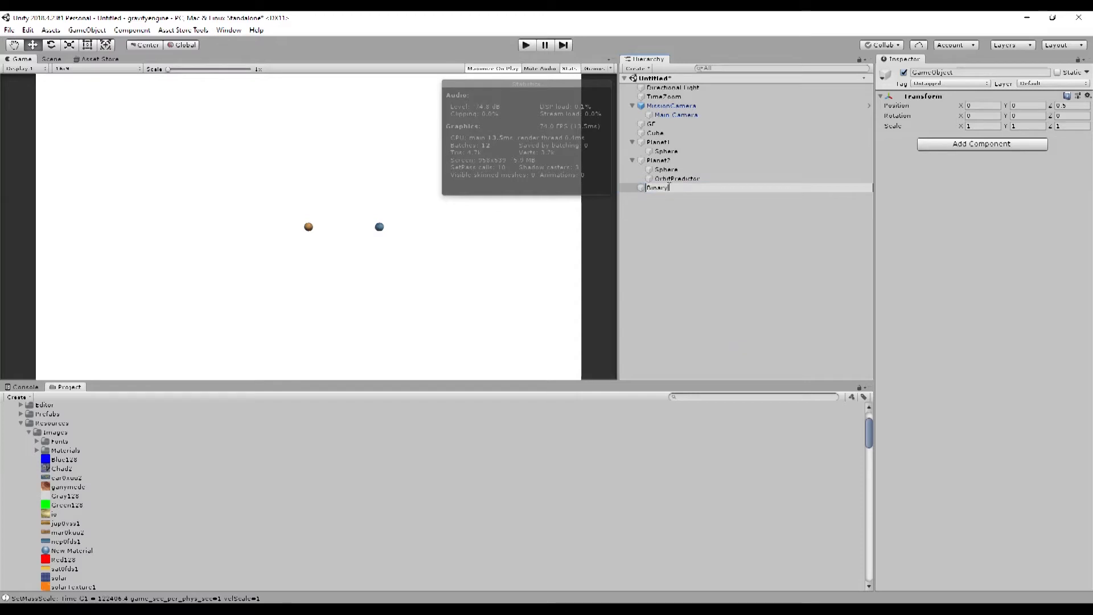
{"action": "key", "text": "Return"}
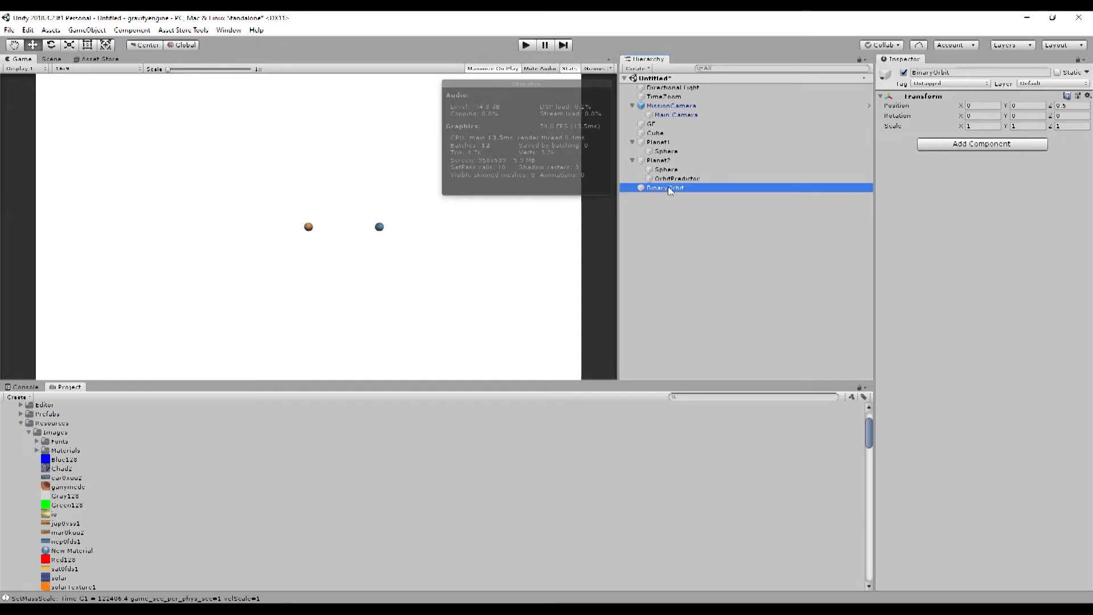
{"action": "left_click_drag", "start_coordinate": [654, 160], "coordinate": [661, 188]}
{"action": "mouse_move", "coordinate": [658, 142]}
{"action": "left_mouse_down"}
{"action": "mouse_move", "coordinate": [659, 152]}
{"action": "mouse_move", "coordinate": [667, 143]}
{"action": "left_mouse_up"}
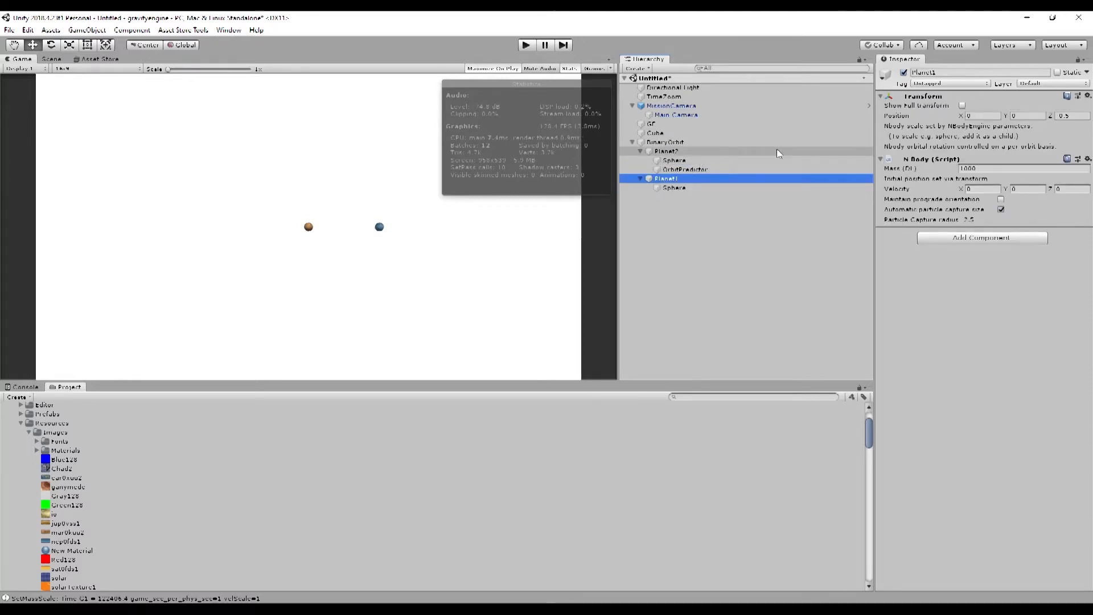
Add a Binary Orbit component to the BinaryOrbit object
{"action": "left_click", "coordinate": [668, 145]}
{"action": "left_click", "coordinate": [970, 165]}
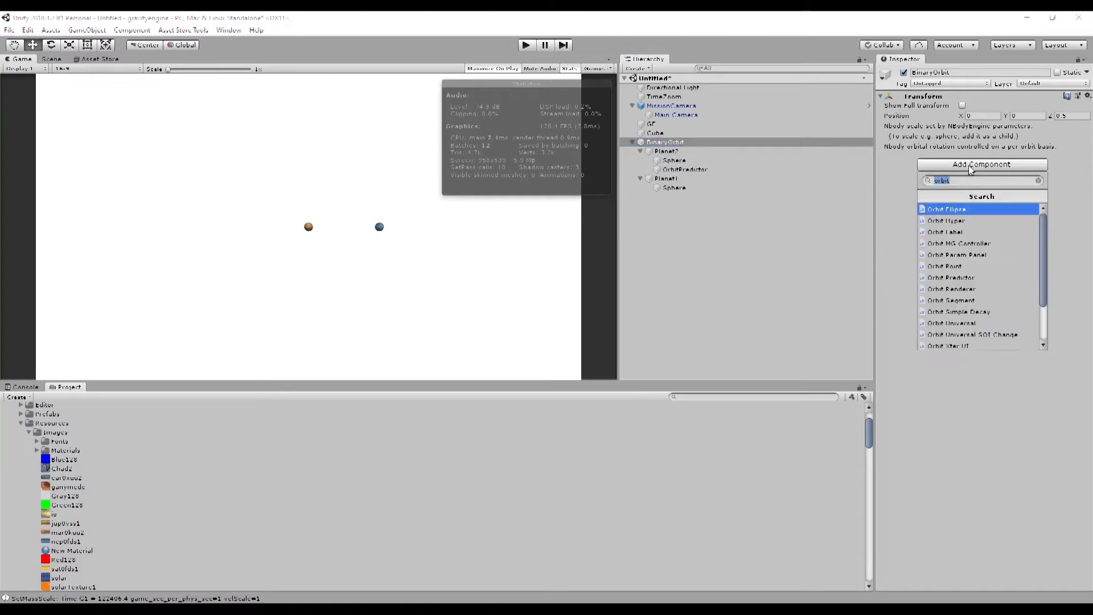
{"action": "type", "text": "bina"}
{"action": "left_click", "coordinate": [951, 210]}
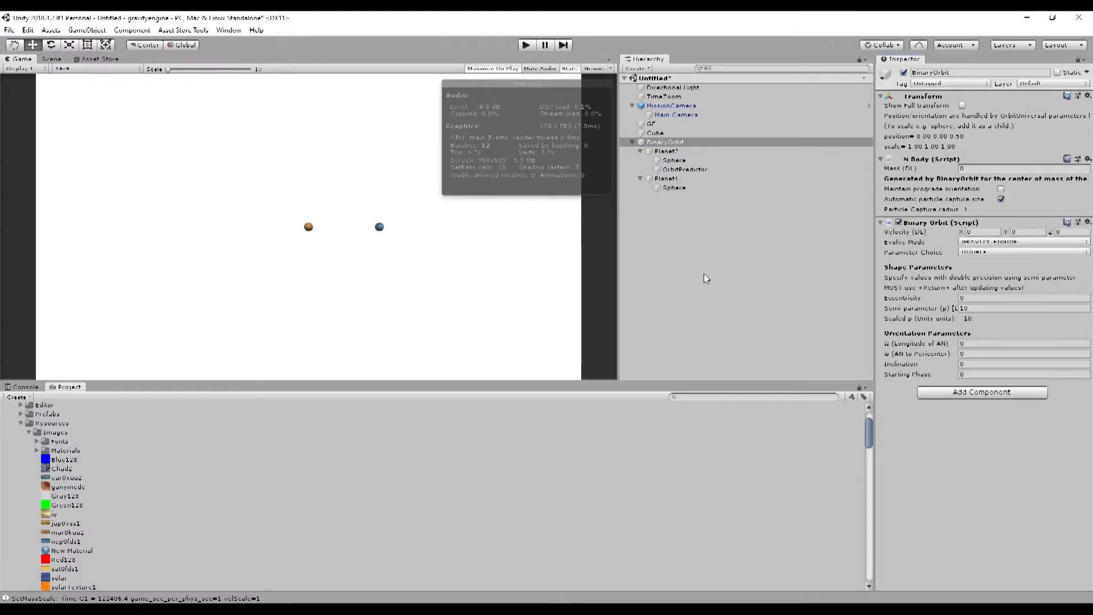
Show the Scene view and set the semi parameter of the BinaryOrbit object's orbit to 40
{"action": "left_click", "coordinate": [51, 60]}
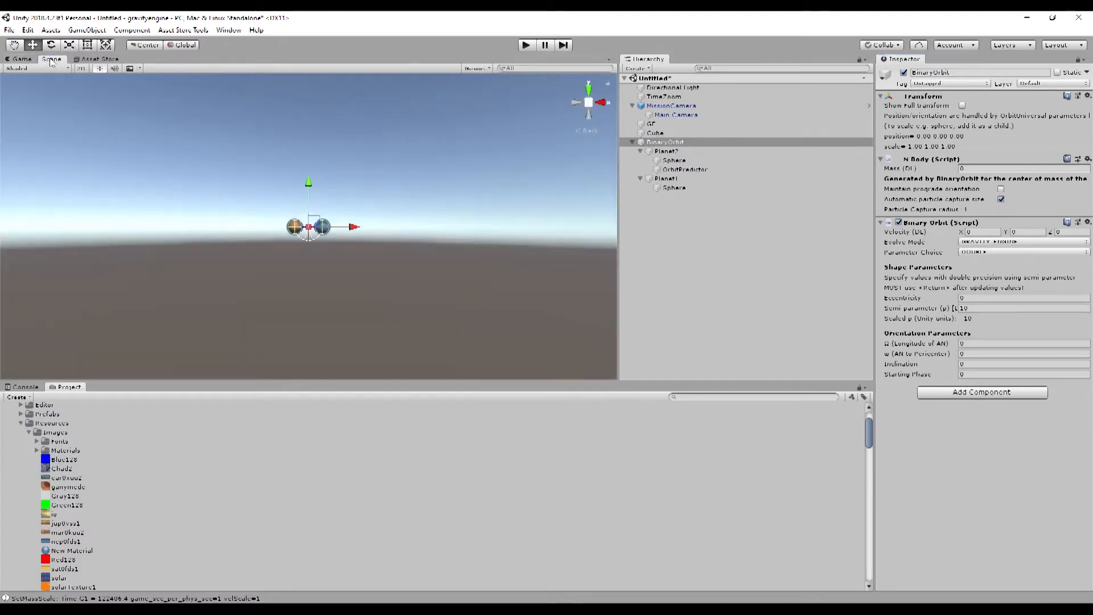
{"action": "scroll", "coordinate": [510, 247], "scroll_direction": "up", "scroll_amount": 4}
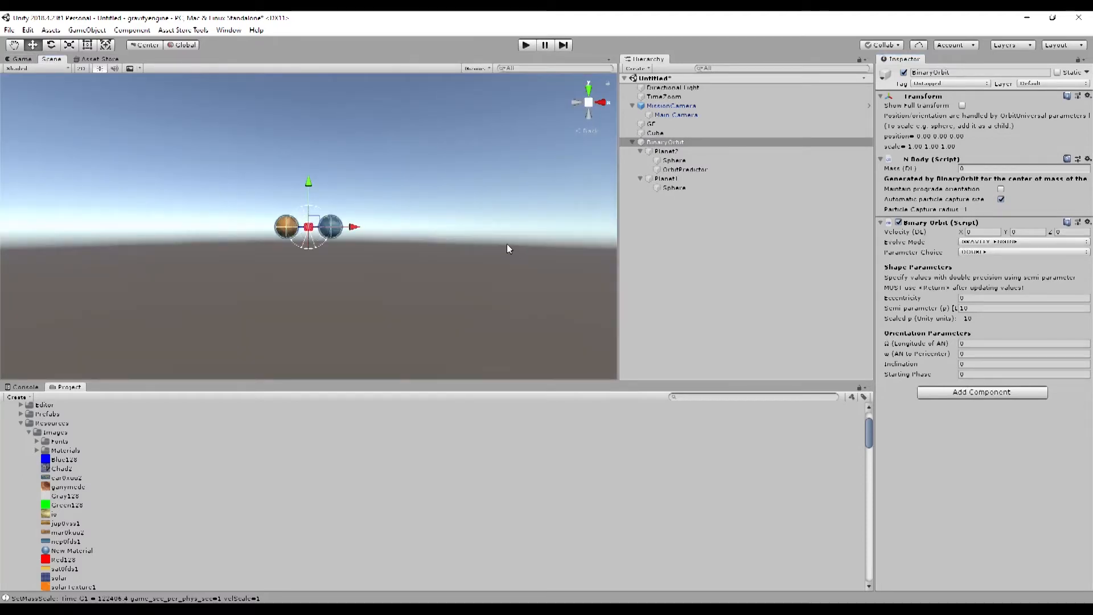
{"action": "scroll", "coordinate": [508, 242], "scroll_direction": "up", "scroll_amount": 6}
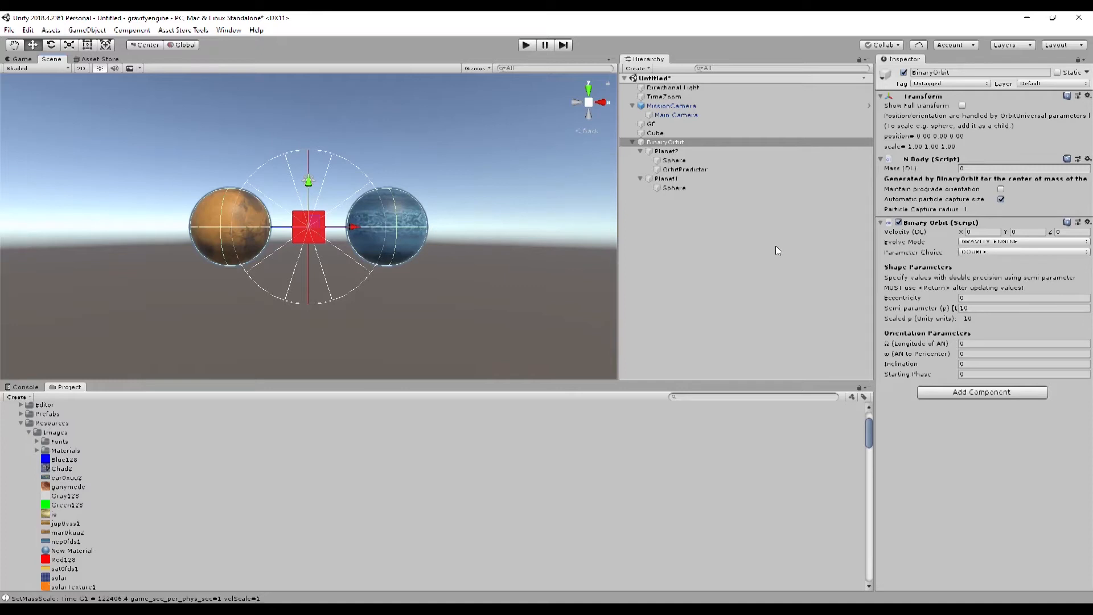
{"action": "left_click", "coordinate": [1000, 308]}
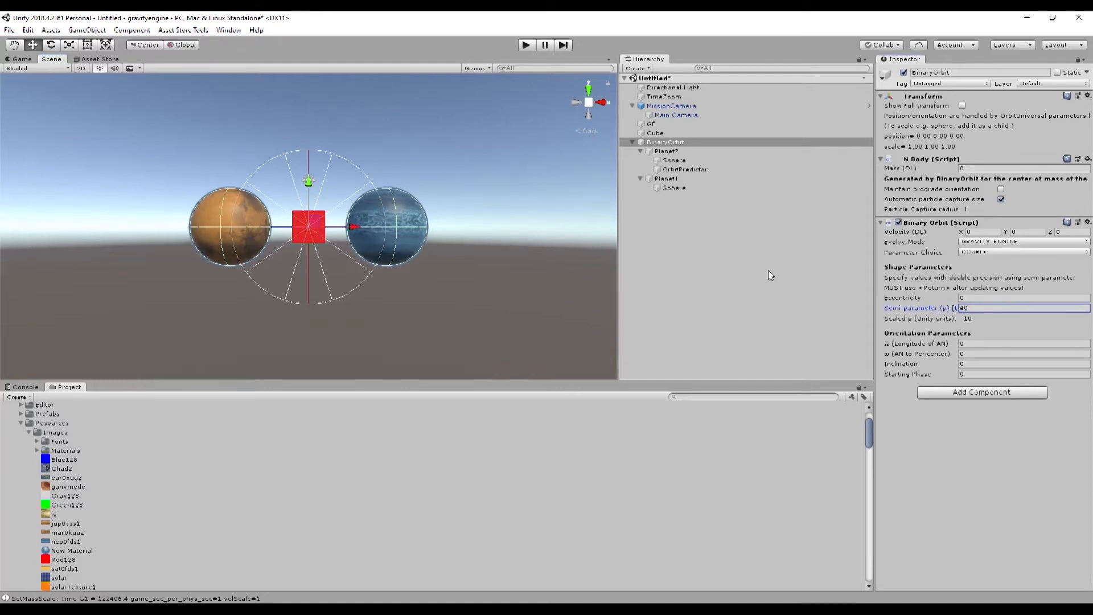
{"action": "left_click", "coordinate": [669, 151]}
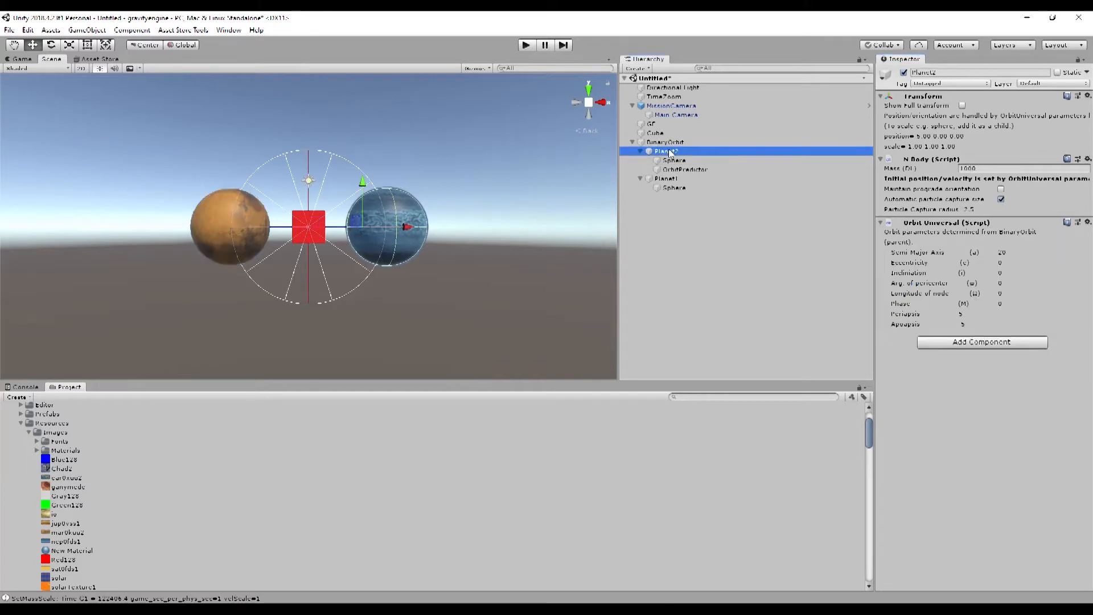
{"action": "left_click", "coordinate": [674, 141]}
{"action": "left_click", "coordinate": [973, 308]}
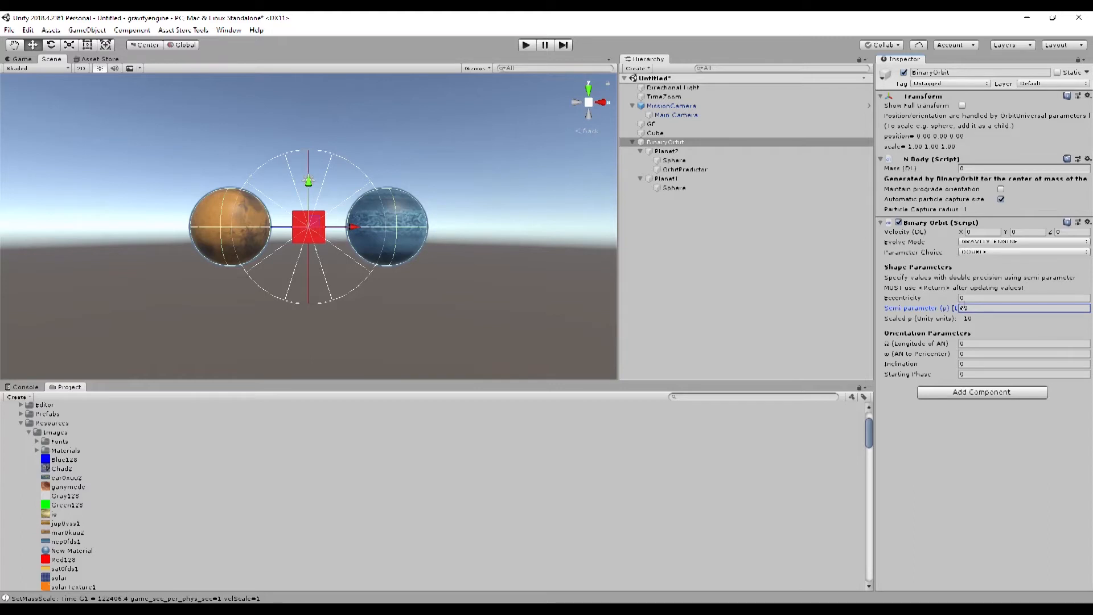
{"action": "key", "text": "alt"}
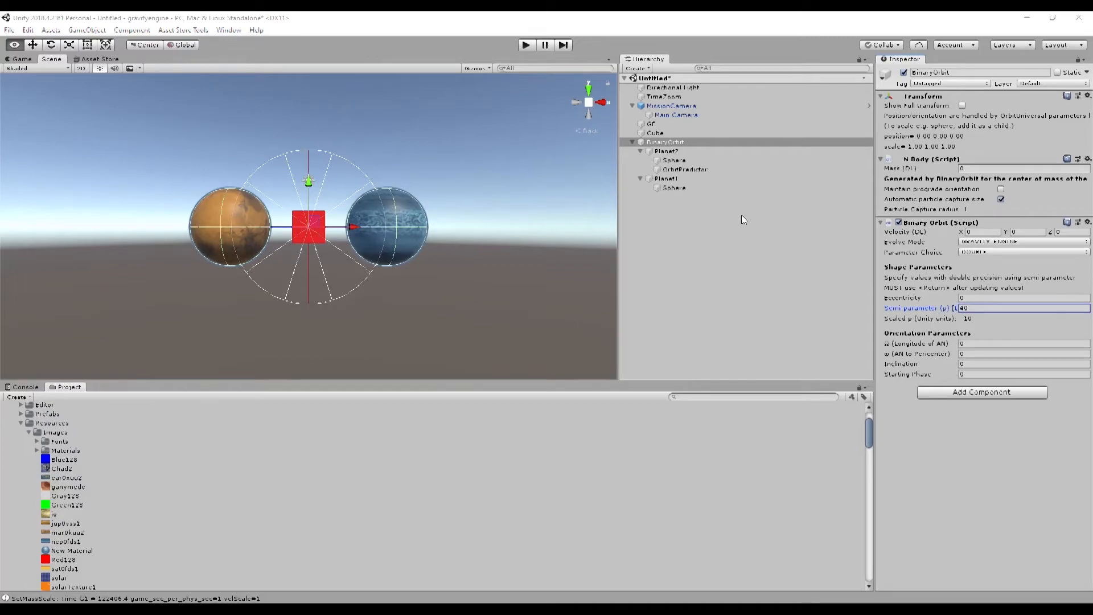
{"action": "key", "text": "alt+Tab"}
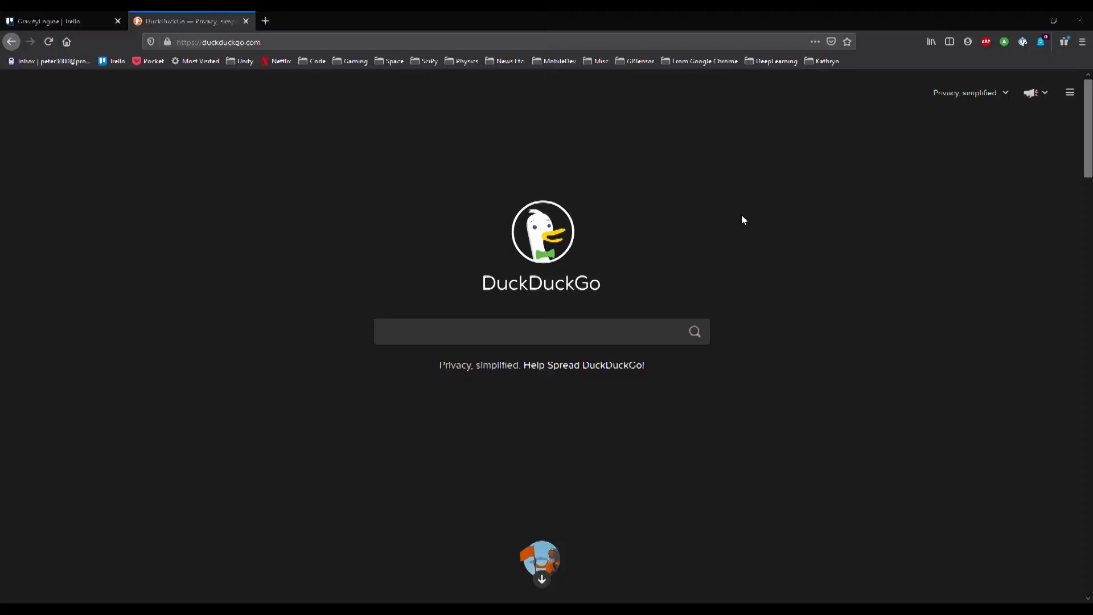
{"action": "key", "text": "alt+Tab"}
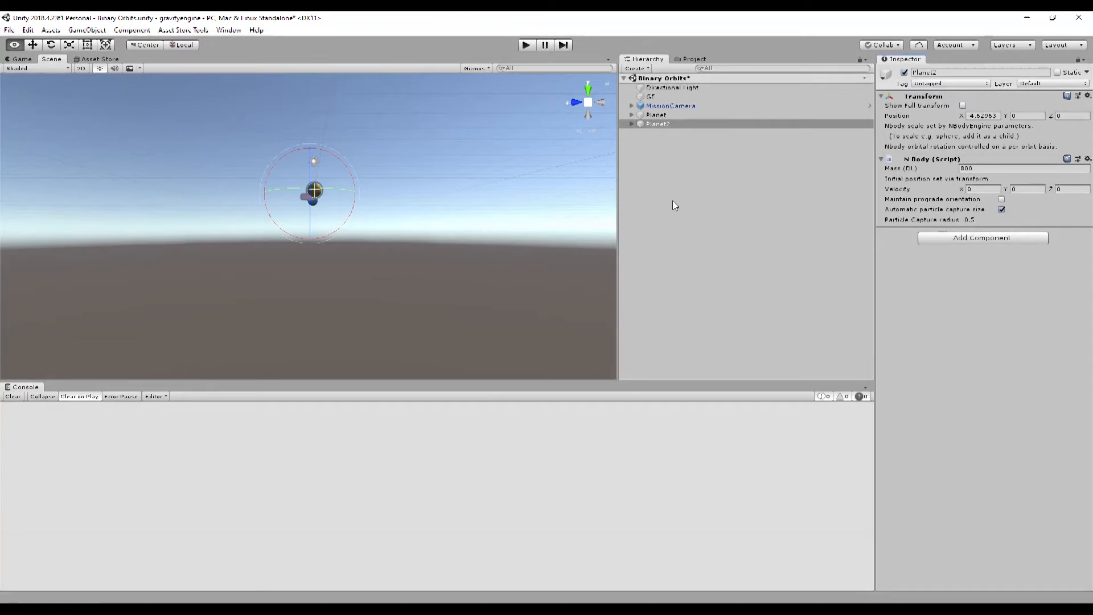
Create an empty object named Binary at the root of the Binary Orbits scene and reset its position
{"action": "right_click", "coordinate": [657, 168]}
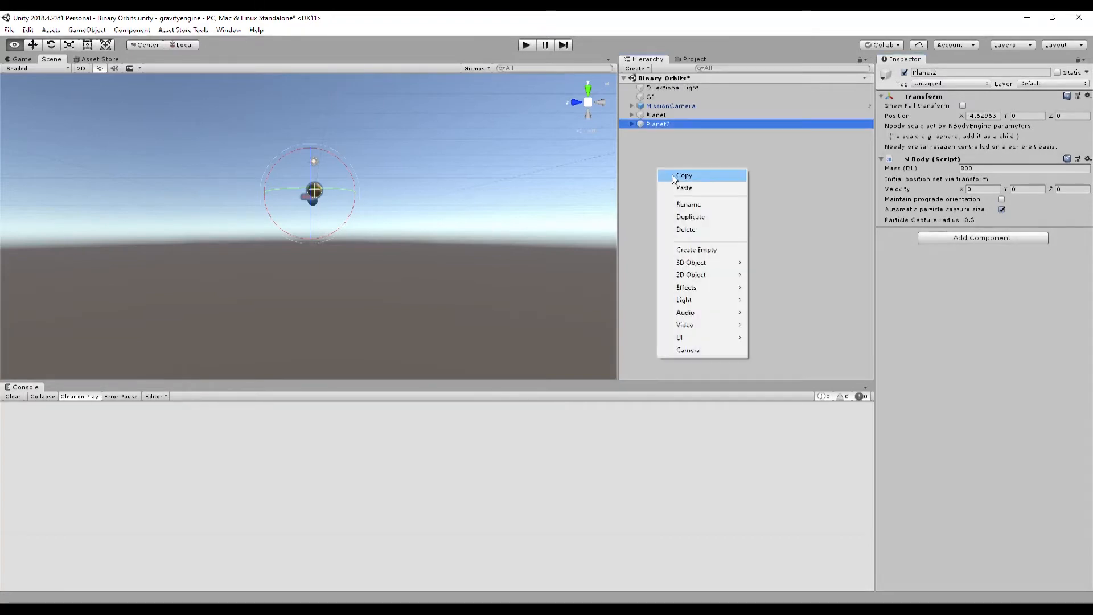
{"action": "left_click", "coordinate": [696, 249]}
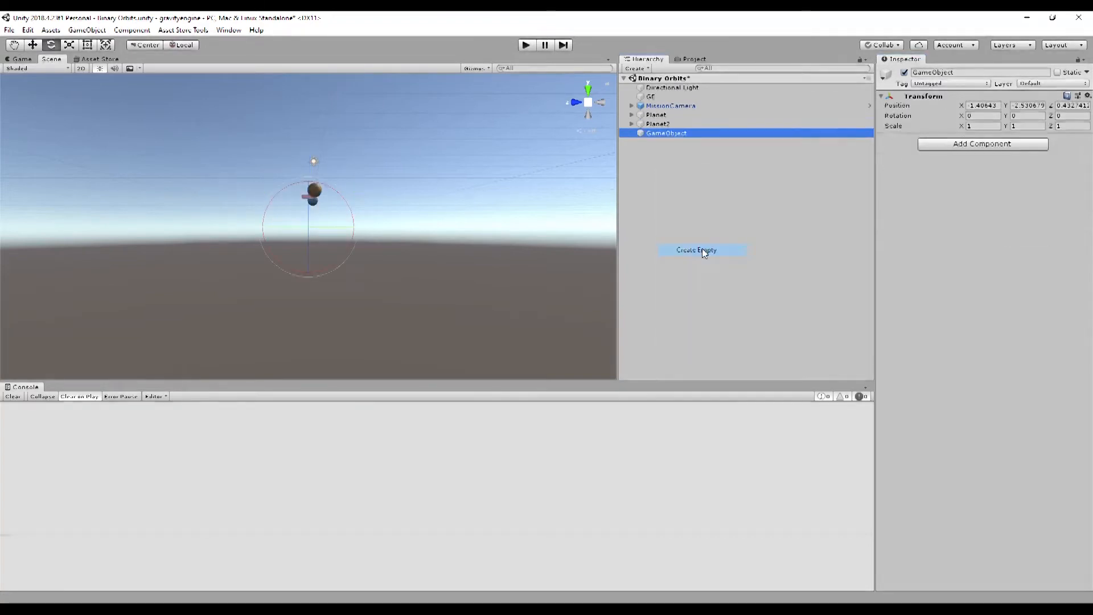
{"action": "left_click", "coordinate": [667, 133]}
{"action": "type", "text": "Binary"}
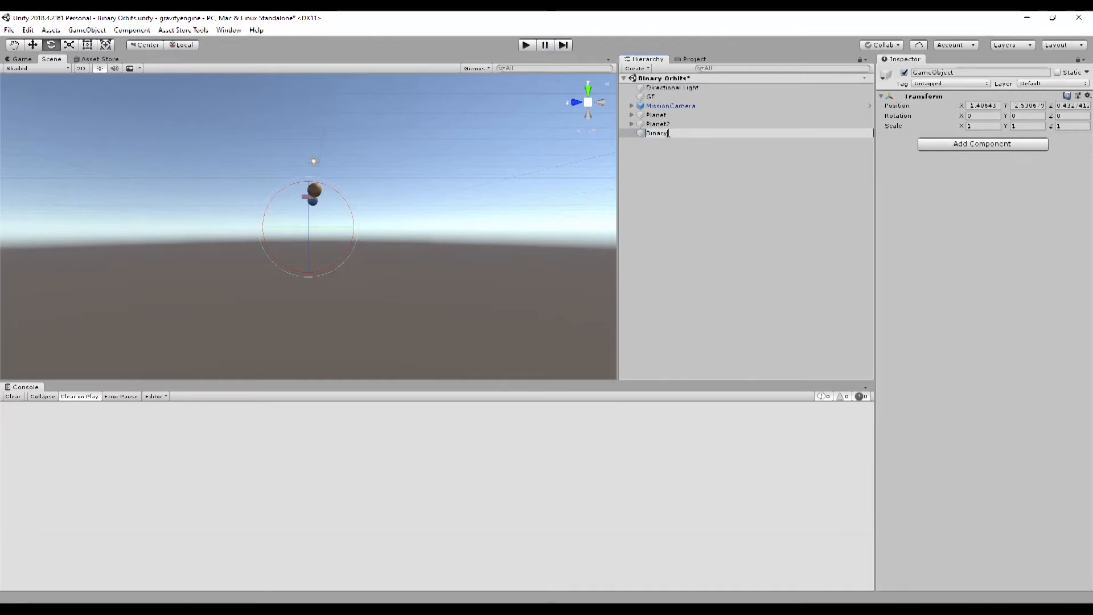
{"action": "key", "text": "Return"}
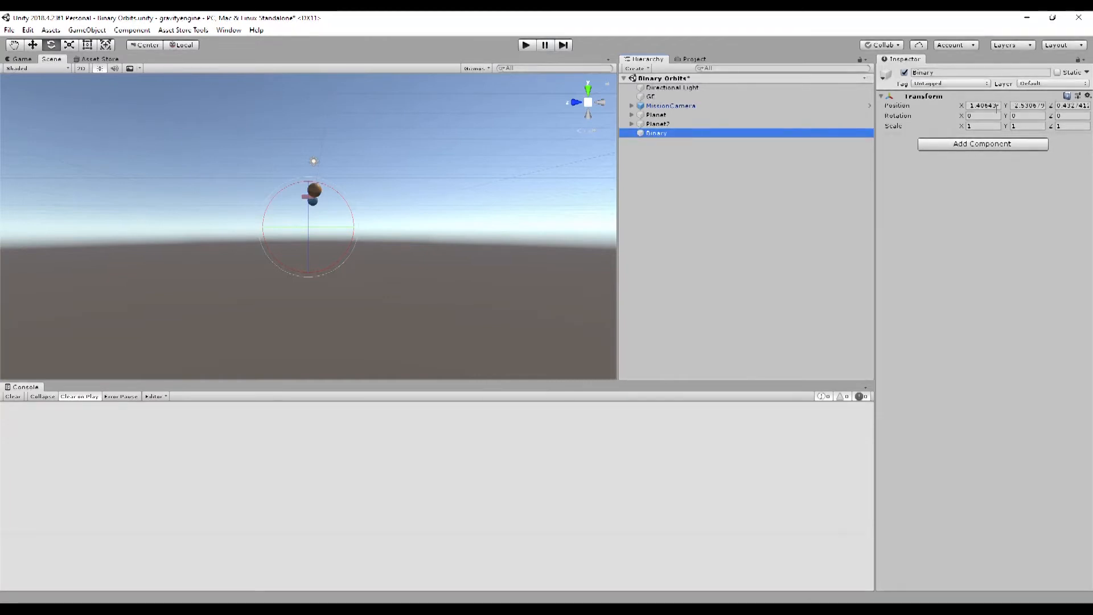
{"action": "left_click", "coordinate": [1087, 95]}
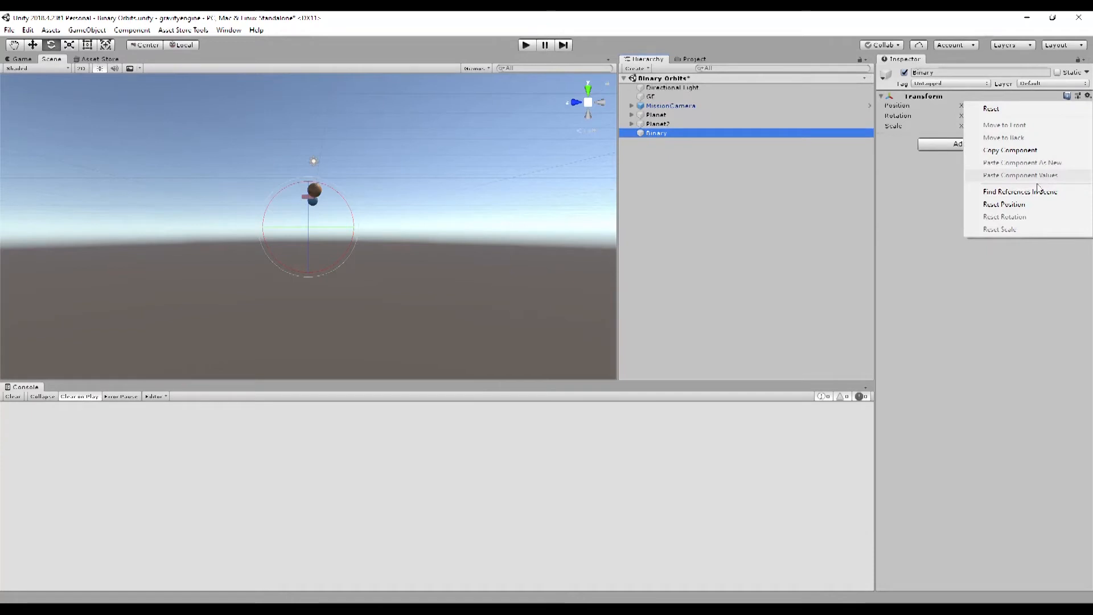
{"action": "left_click", "coordinate": [1031, 206]}
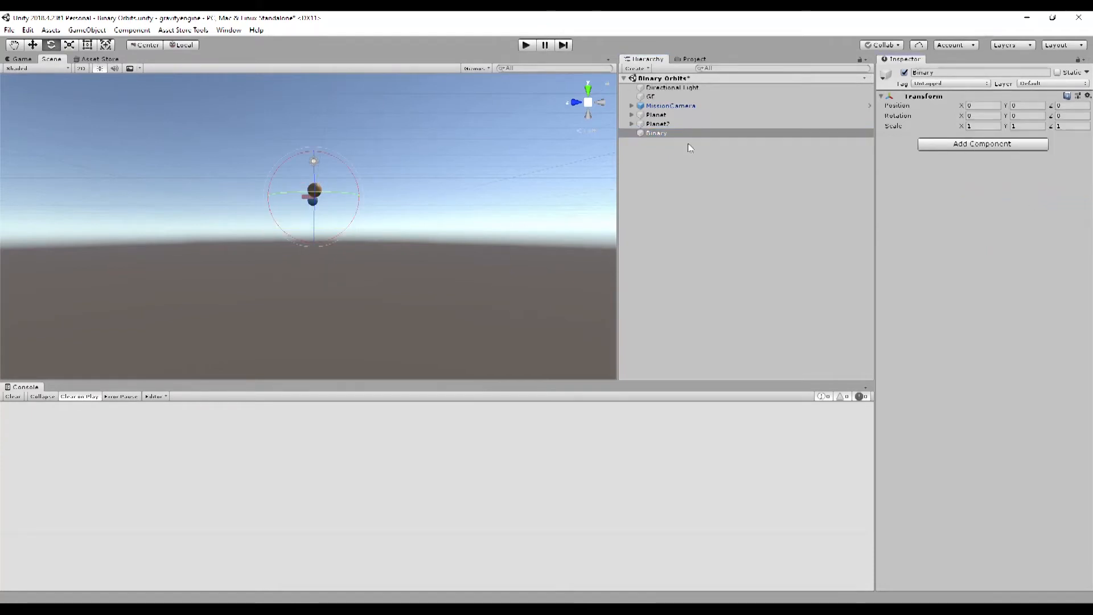
Make Planet and Planet2 children of the Binary object and add a Binary Orbit component to Binary
{"action": "left_click_drag", "start_coordinate": [655, 115], "coordinate": [681, 138]}
{"action": "left_click", "coordinate": [677, 115]}
{"action": "left_click", "coordinate": [984, 165]}
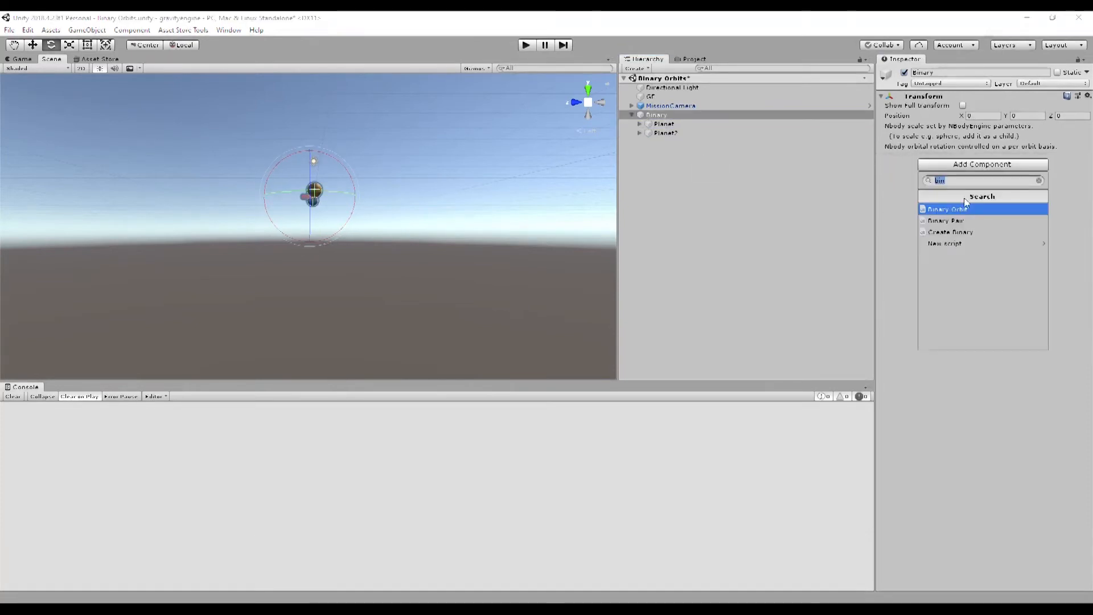
{"action": "left_click", "coordinate": [962, 210]}
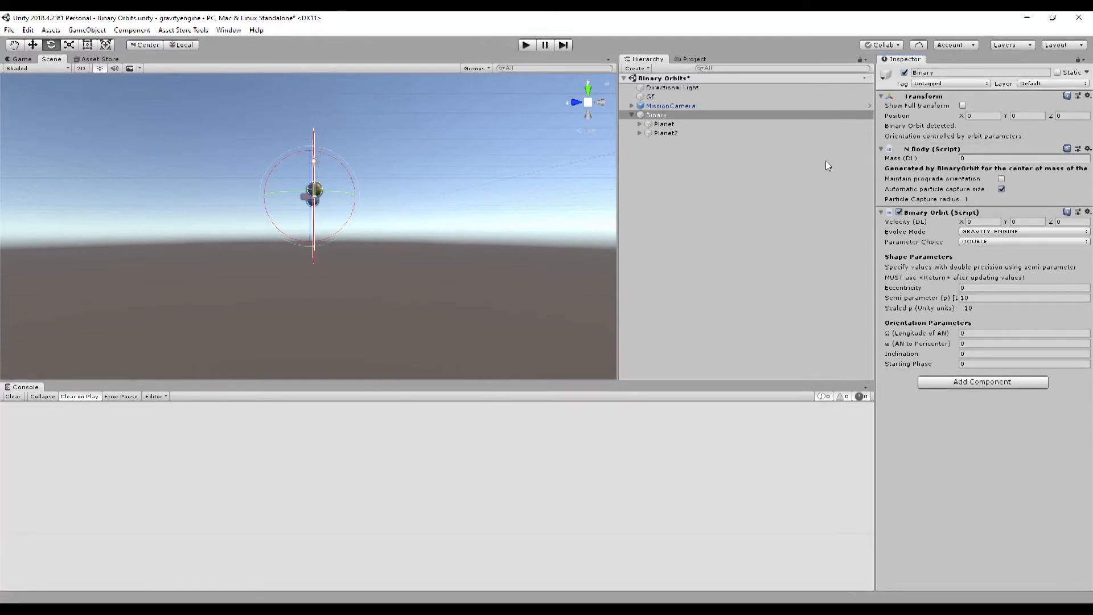
View the binary orbits face-on from the back and examine the Orbit Universal parameters of Planet and Planet2
{"action": "left_click", "coordinate": [573, 103]}
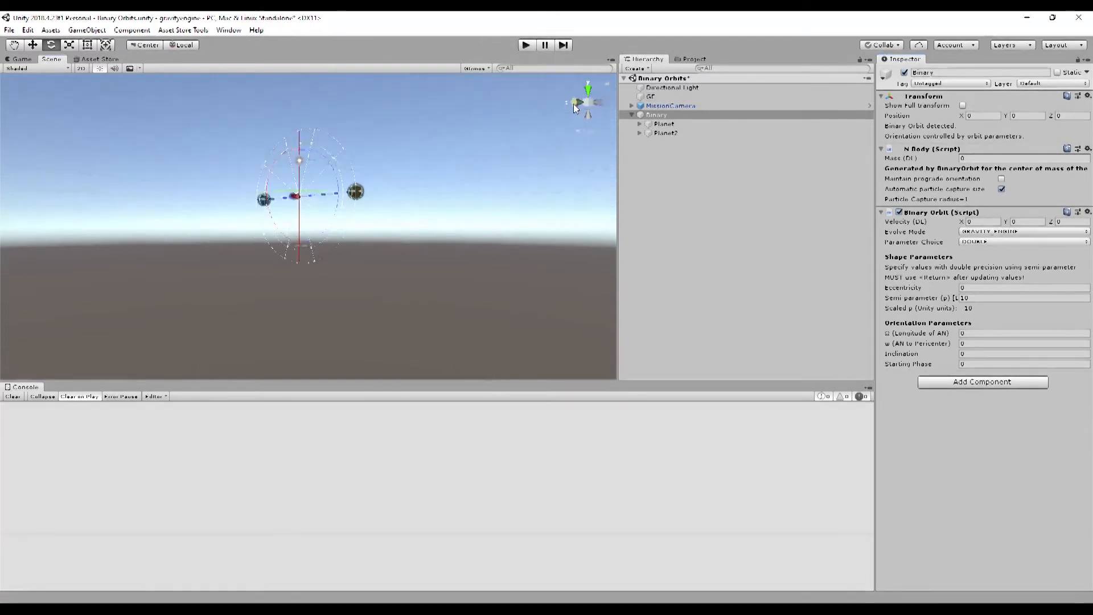
{"action": "left_click", "coordinate": [573, 103]}
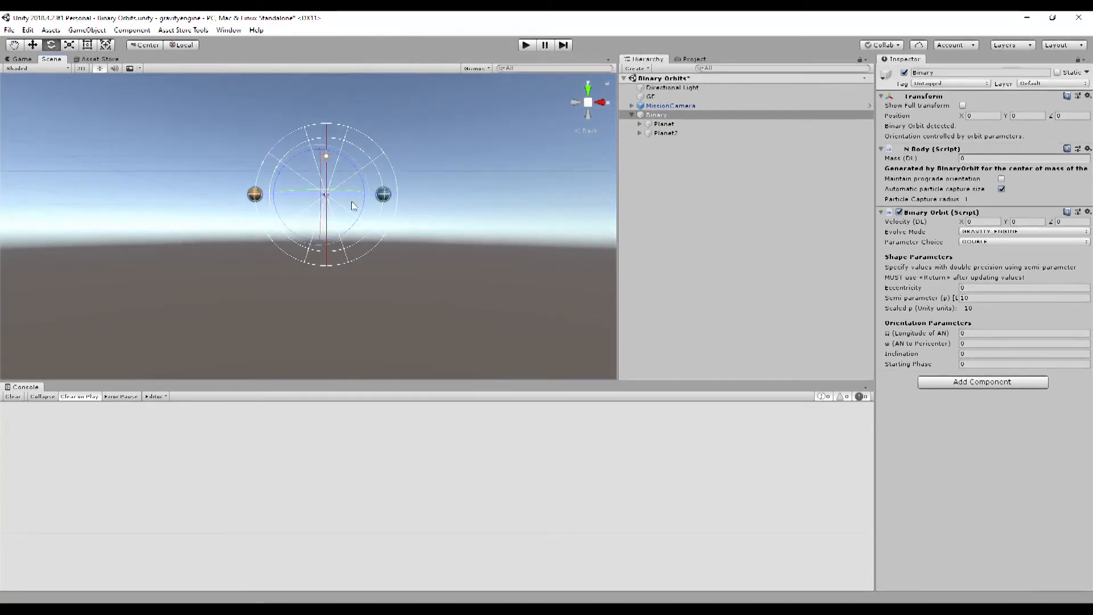
{"action": "left_click", "coordinate": [32, 44]}
{"action": "scroll", "coordinate": [498, 244], "scroll_direction": "up", "scroll_amount": 2}
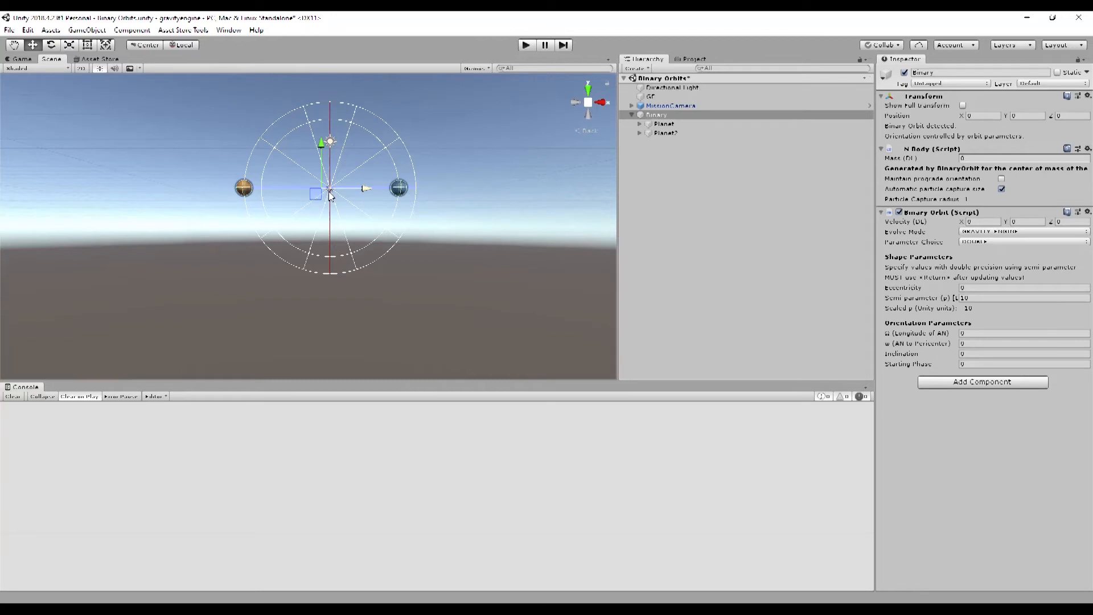
{"action": "left_click", "coordinate": [672, 126]}
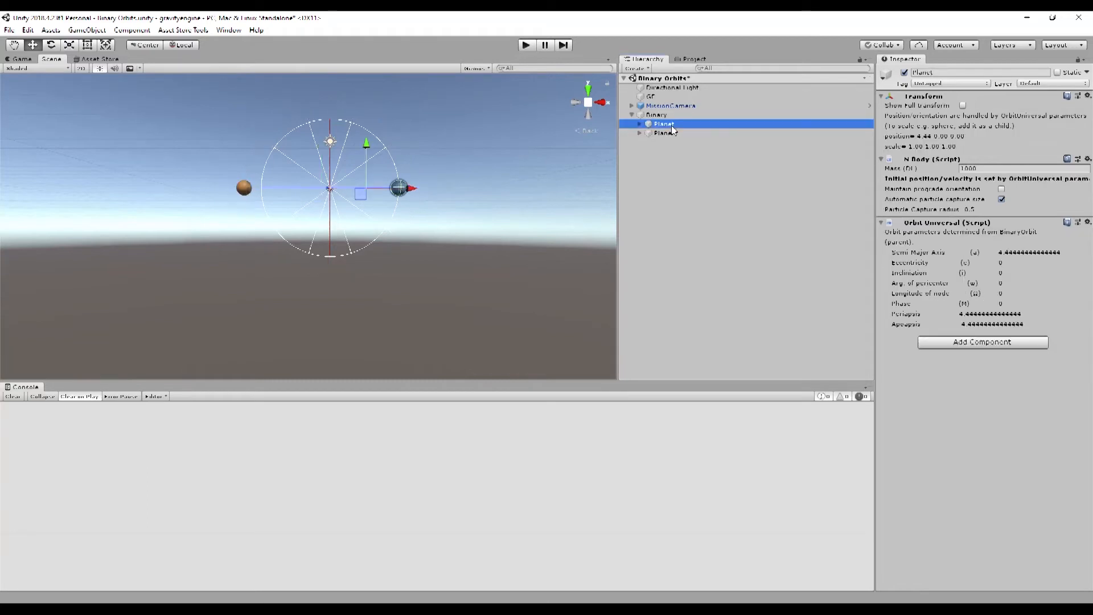
{"action": "left_click", "coordinate": [671, 133]}
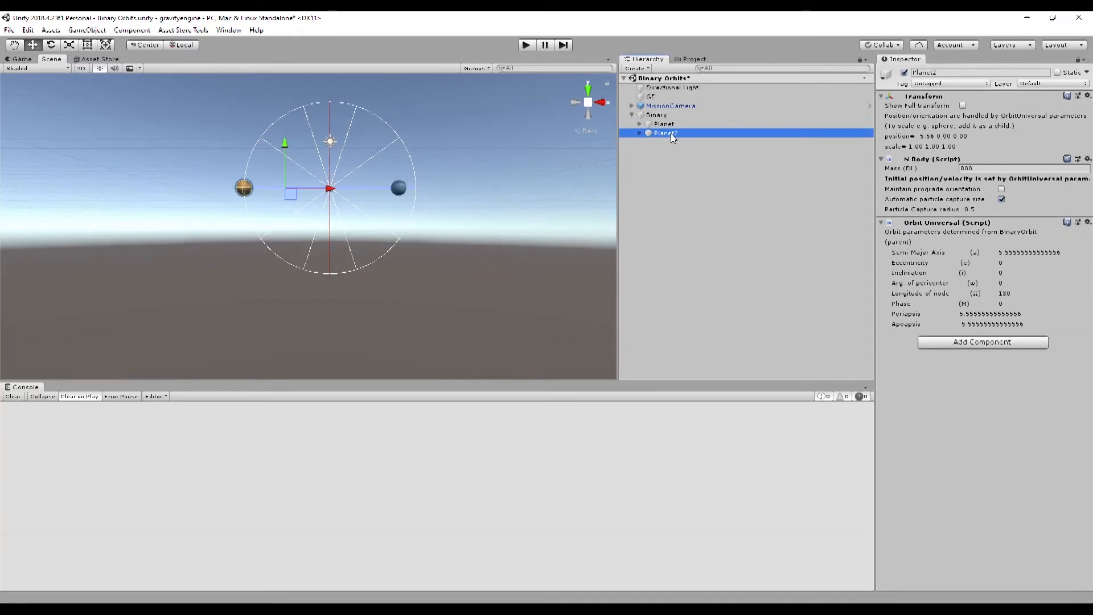
Set the semi parameter of the Binary object's orbit to 20 and test the scene in play mode
{"action": "left_click", "coordinate": [660, 115]}
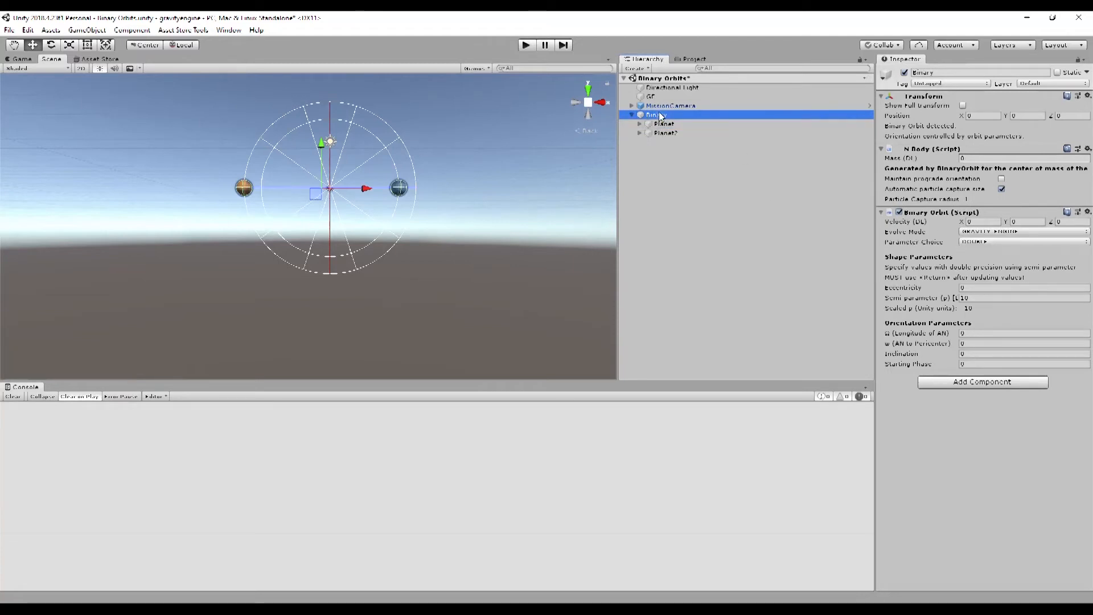
{"action": "left_click", "coordinate": [984, 297]}
{"action": "type", "text": "20"}
{"action": "key", "text": "Return"}
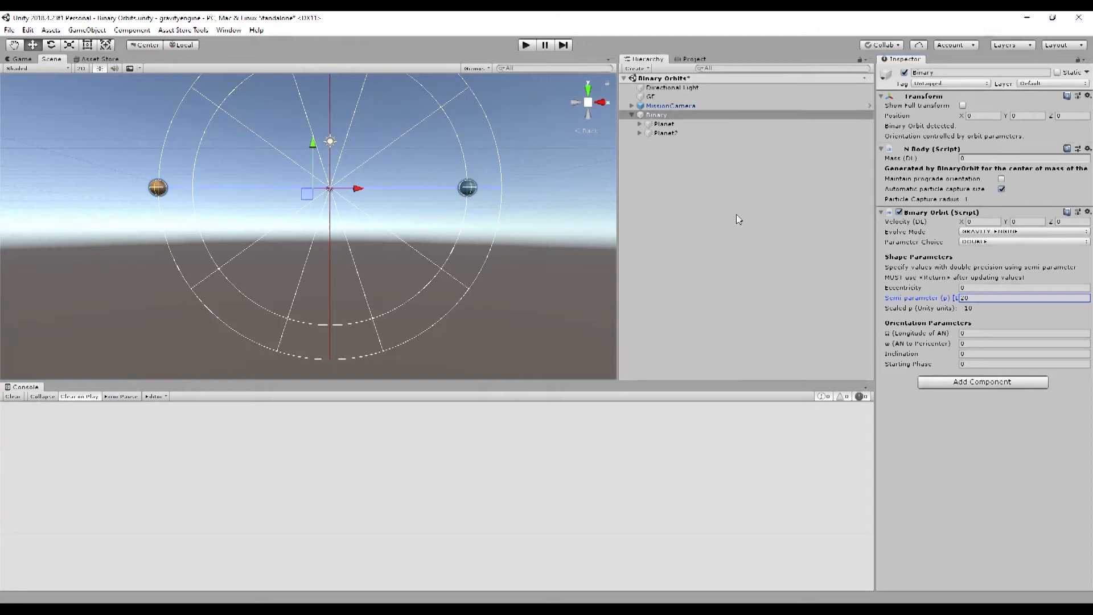
{"action": "left_click", "coordinate": [530, 45]}
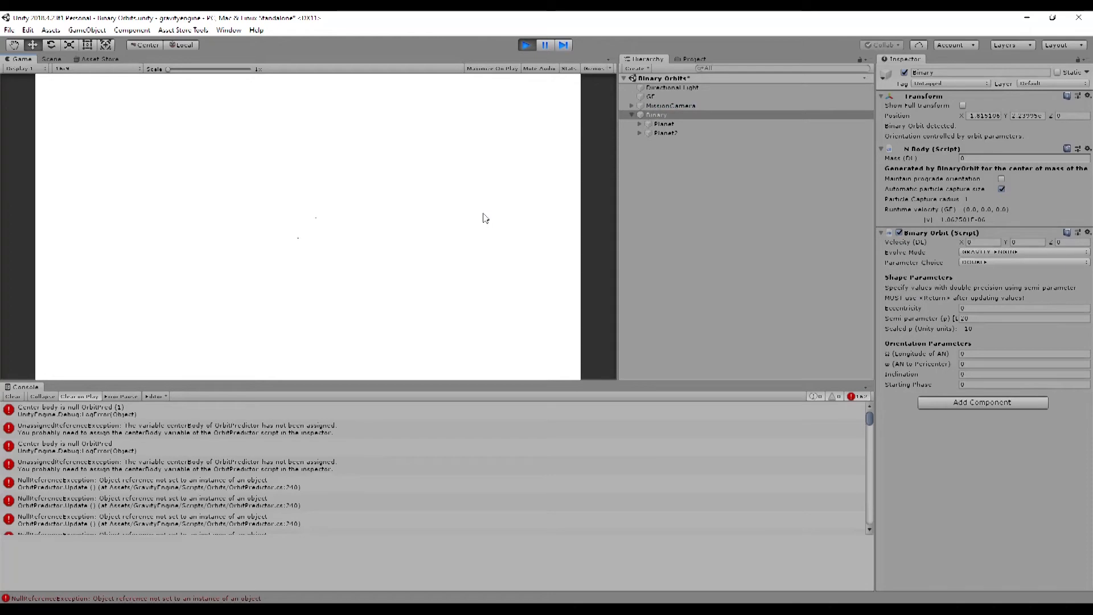
{"action": "left_click", "coordinate": [527, 46]}
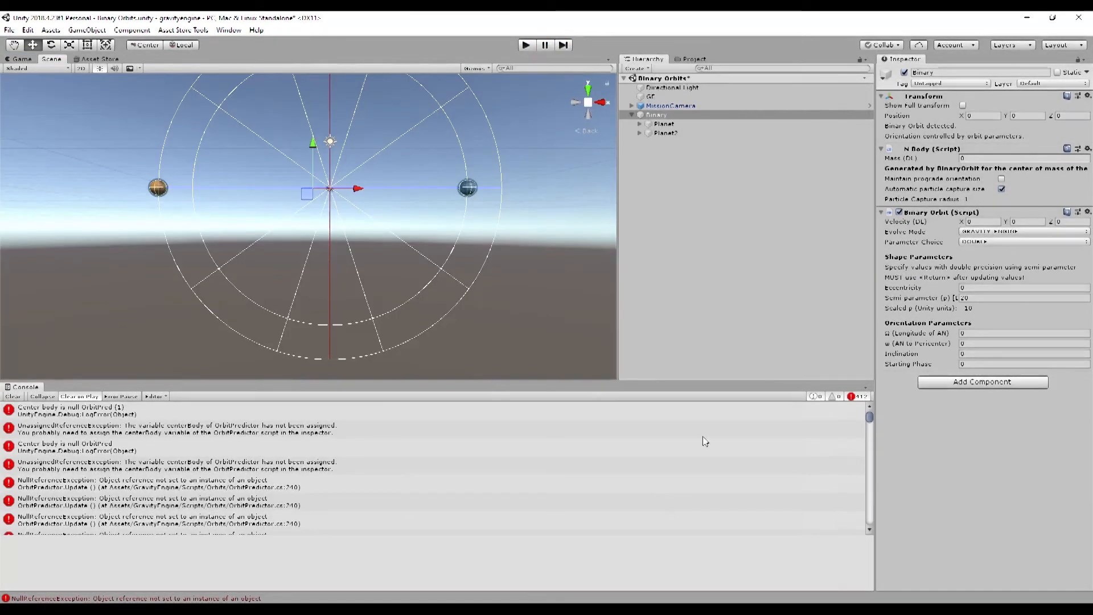
Assign Binary as the center object of the Orbit Predictor on Planet's OrbitPred (1) child
{"action": "left_click", "coordinate": [640, 125]}
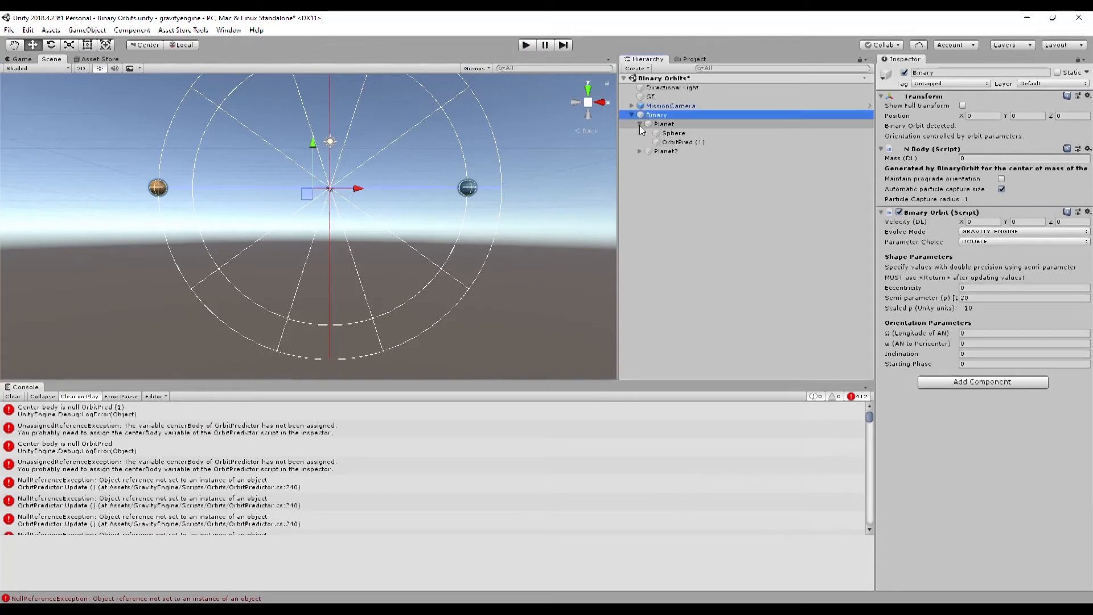
{"action": "left_click", "coordinate": [640, 124]}
{"action": "left_click", "coordinate": [639, 151]}
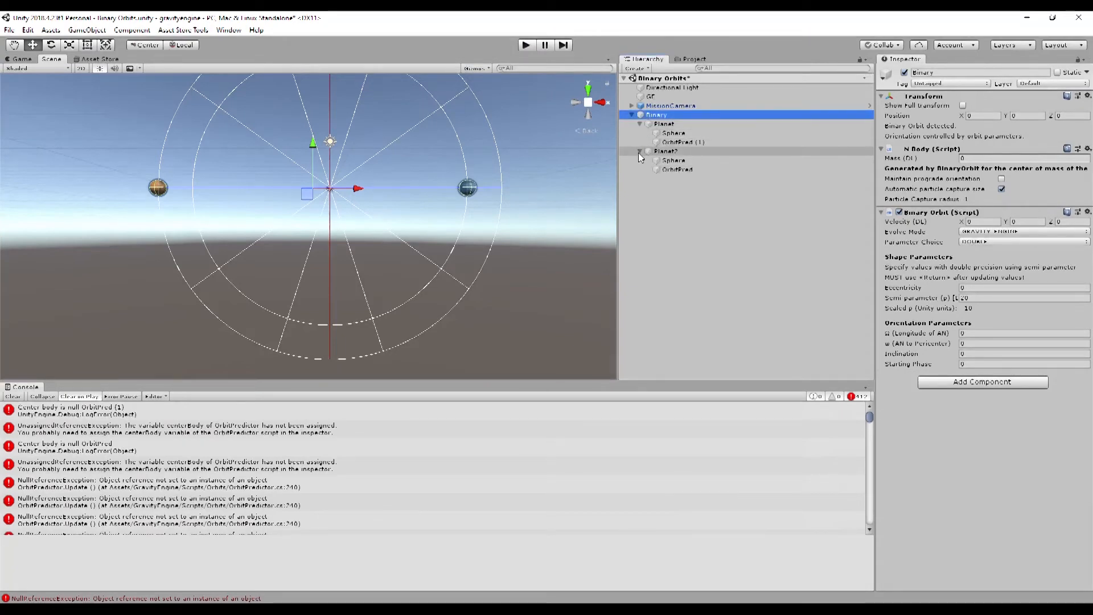
{"action": "left_click", "coordinate": [680, 142]}
{"action": "scroll", "coordinate": [987, 351], "scroll_direction": "down", "scroll_amount": 8}
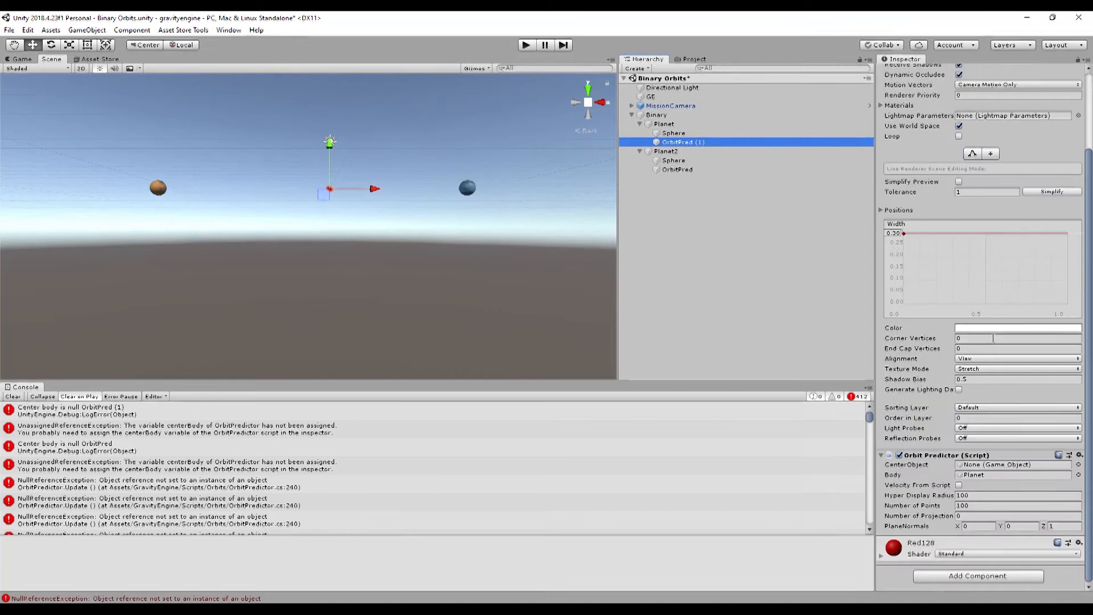
{"action": "left_click_drag", "start_coordinate": [659, 115], "coordinate": [993, 472]}
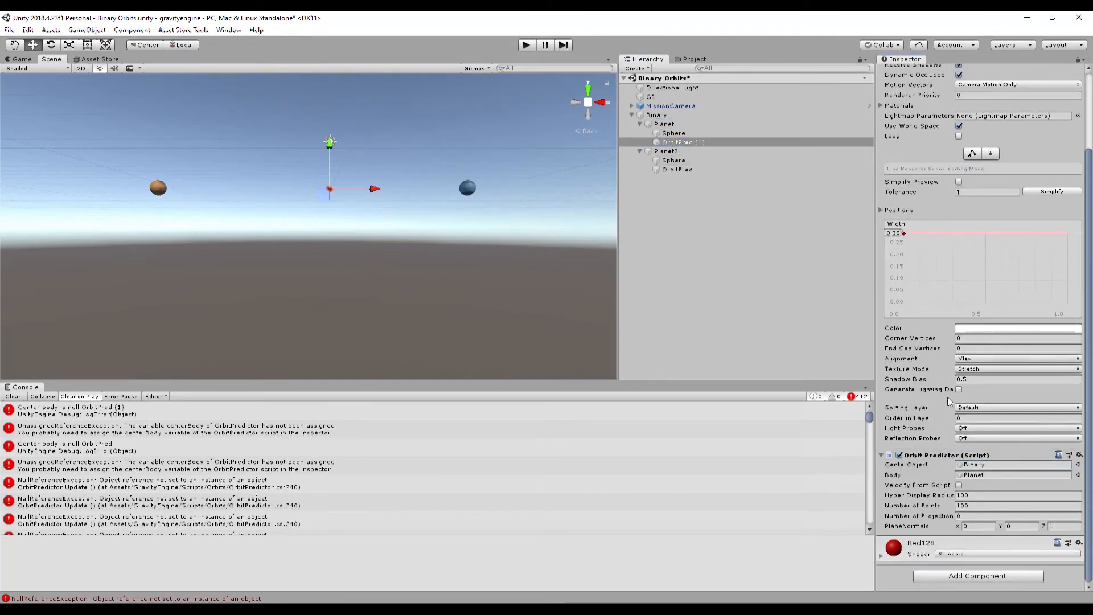
Assign Binary as the center object of the Orbit Predictor on Planet2's OrbitPred child and test the orbits in play mode
{"action": "left_click", "coordinate": [665, 152]}
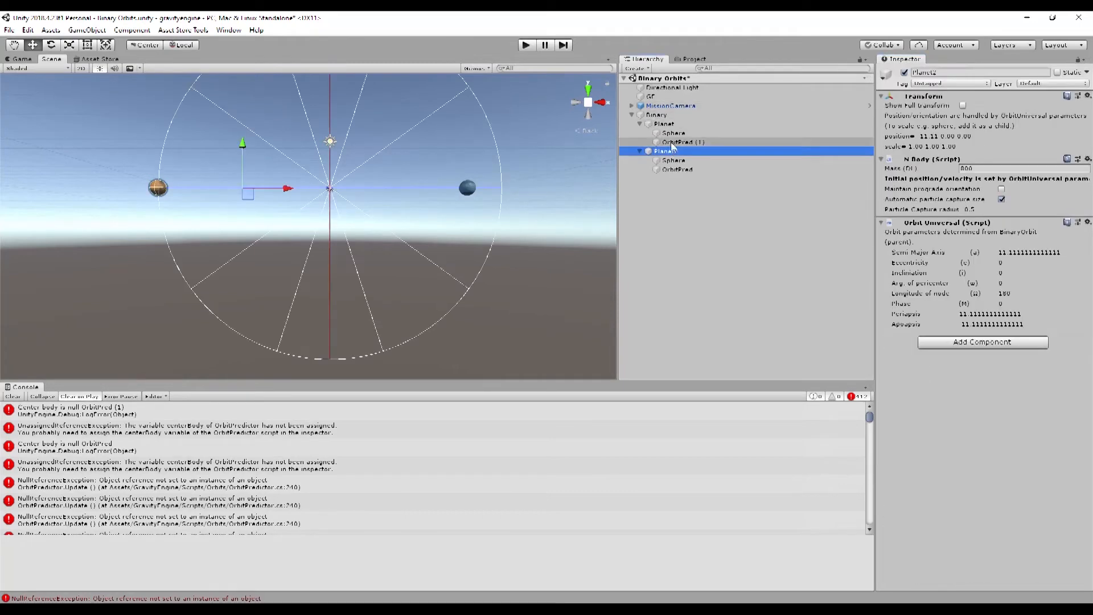
{"action": "left_click", "coordinate": [676, 169]}
{"action": "left_click_drag", "start_coordinate": [656, 118], "coordinate": [990, 563]}
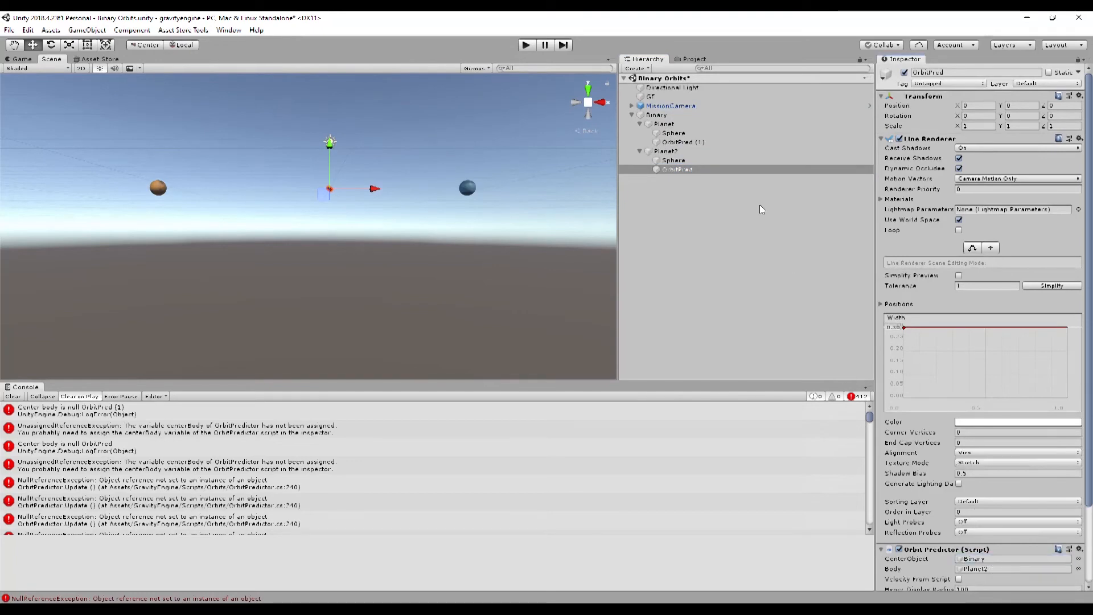
{"action": "left_click", "coordinate": [526, 45]}
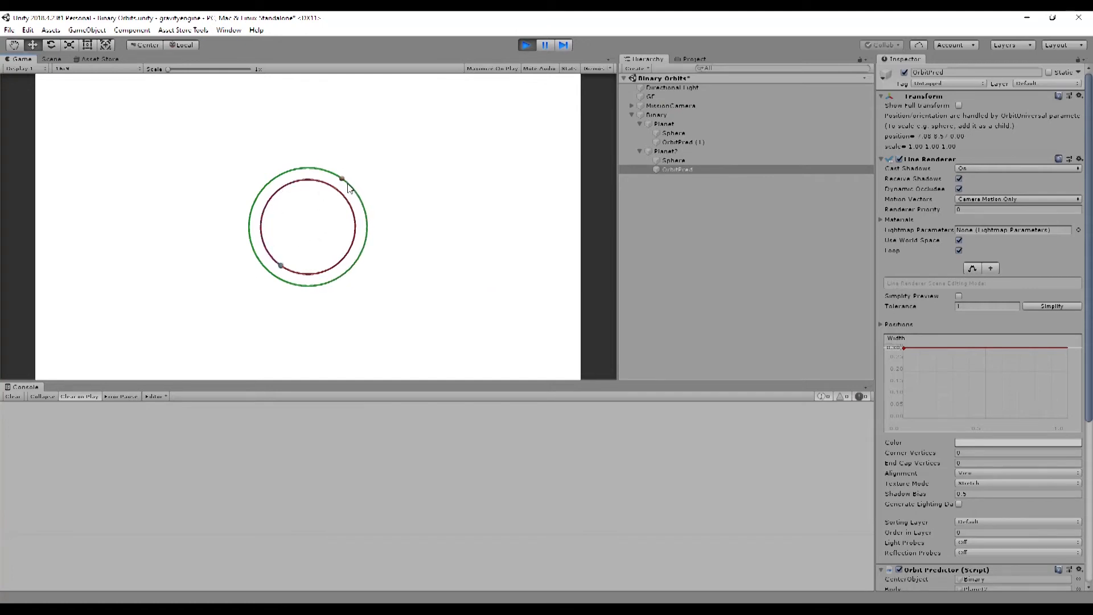
{"action": "left_click", "coordinate": [526, 45]}
Set the eccentricity of the Binary object's orbit to 0.3 and test the elliptical orbits in play mode
{"action": "left_click", "coordinate": [683, 115]}
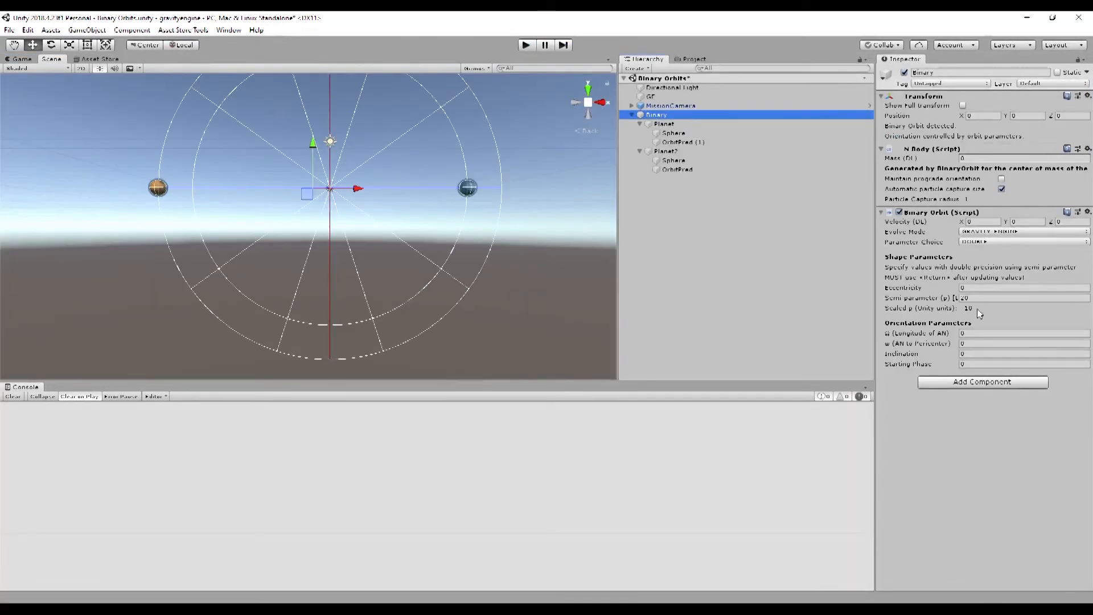
{"action": "left_click", "coordinate": [988, 288]}
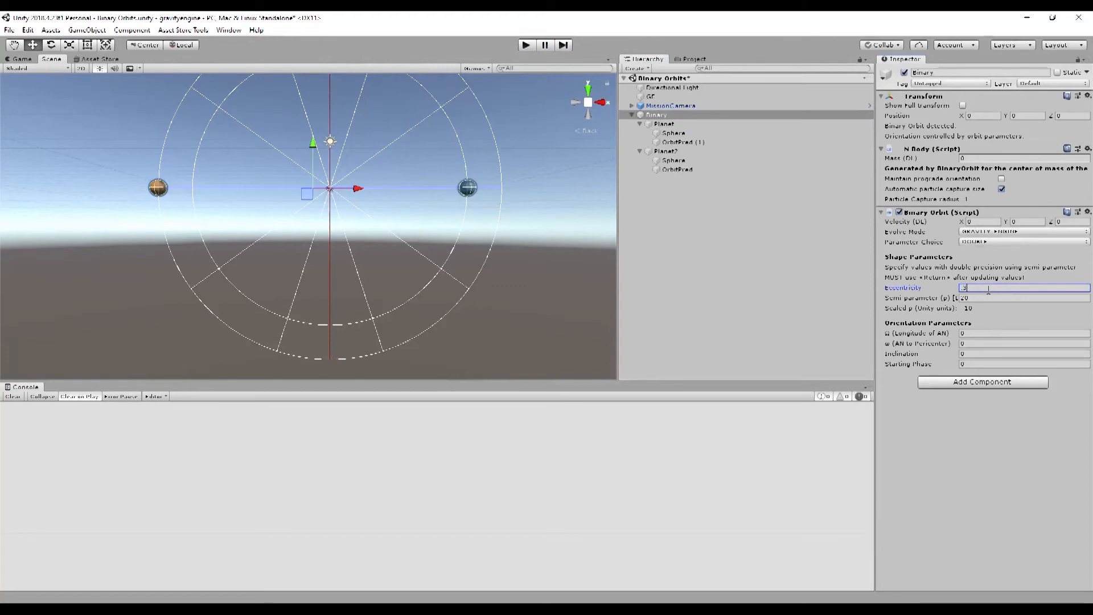
{"action": "key", "text": "Return"}
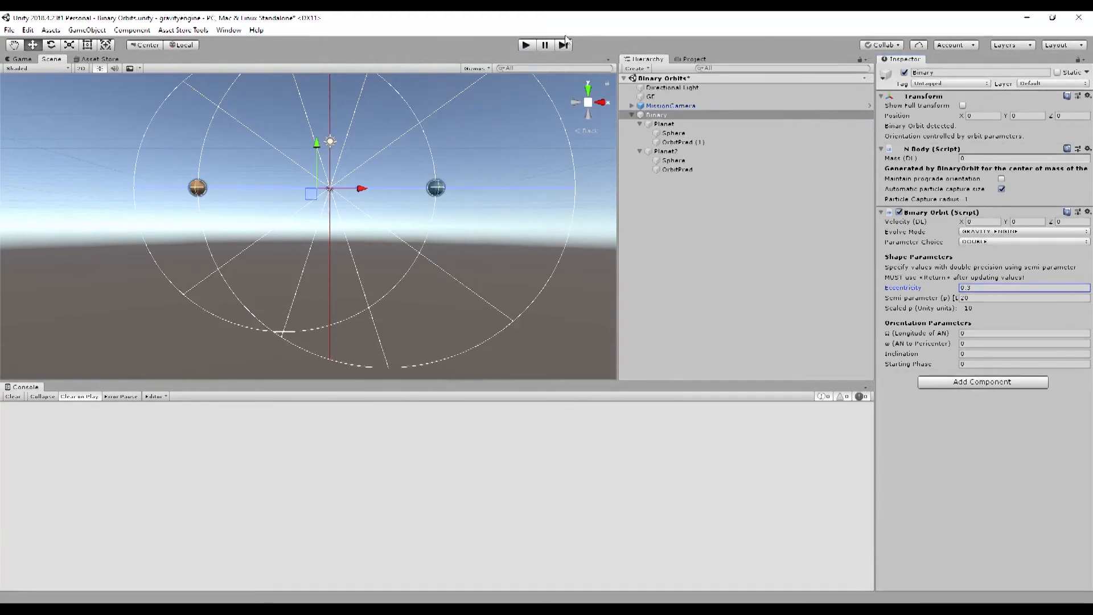
{"action": "left_click", "coordinate": [524, 47]}
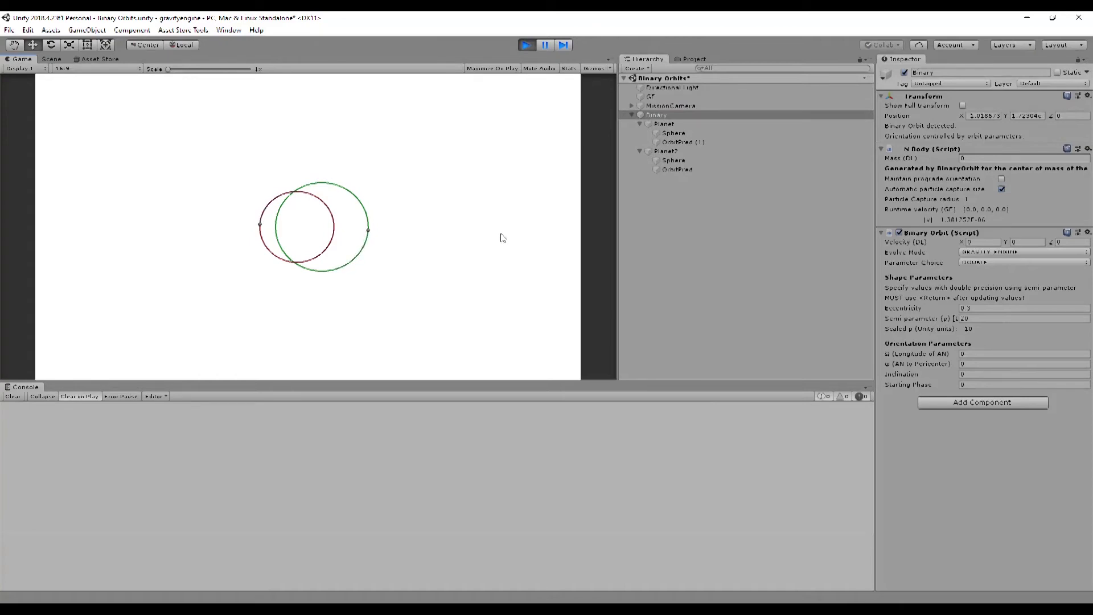
{"action": "scroll", "coordinate": [502, 238], "scroll_direction": "down", "scroll_amount": 2}
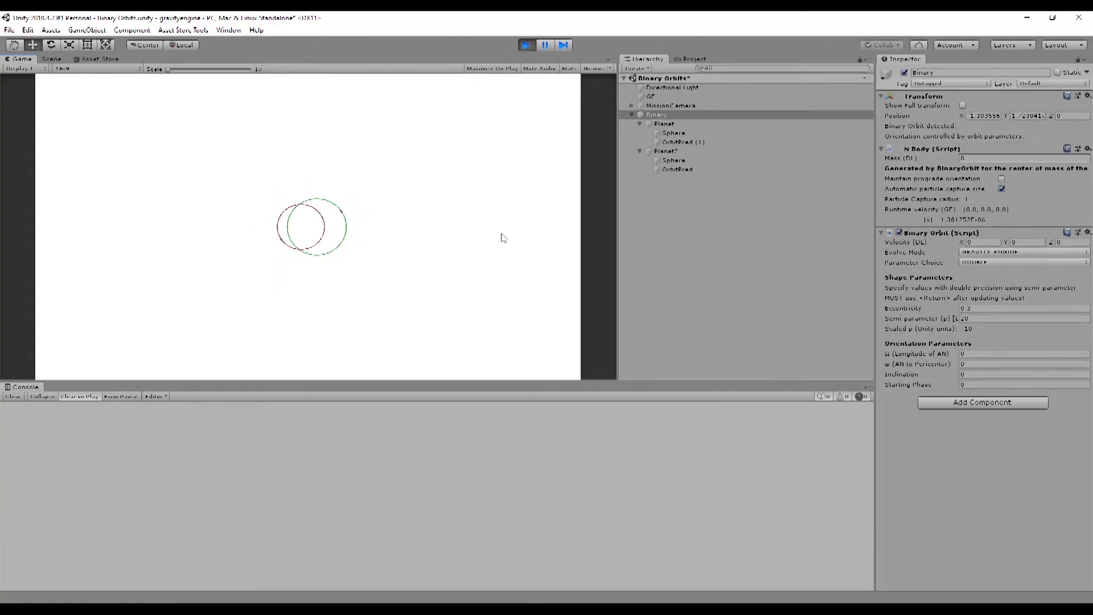
{"action": "left_click", "coordinate": [526, 45]}
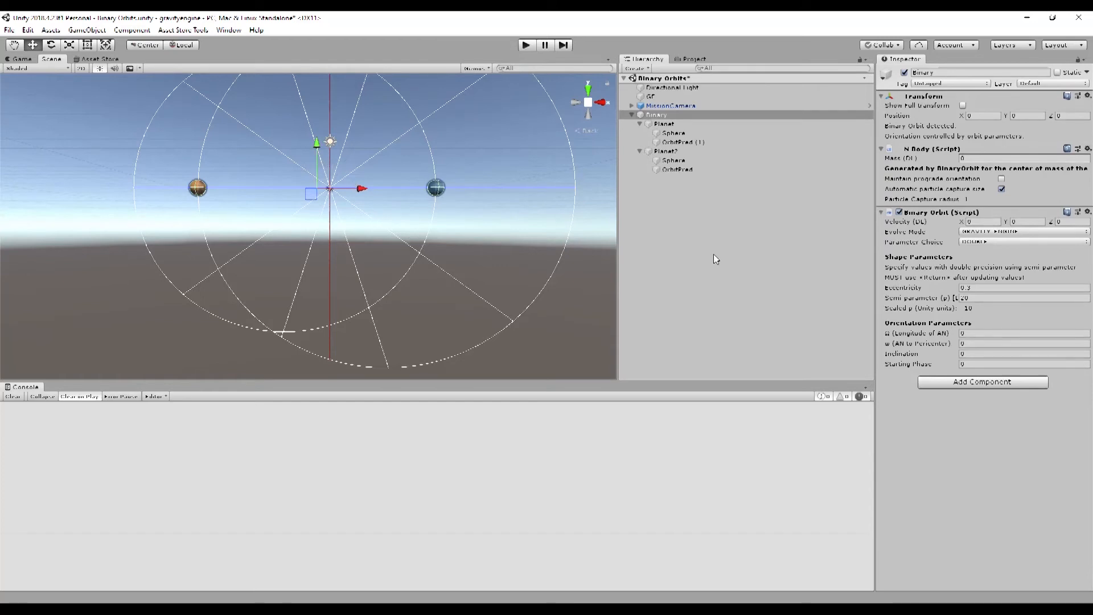
Create an empty object named Star at the scene root
{"action": "right_click", "coordinate": [664, 246]}
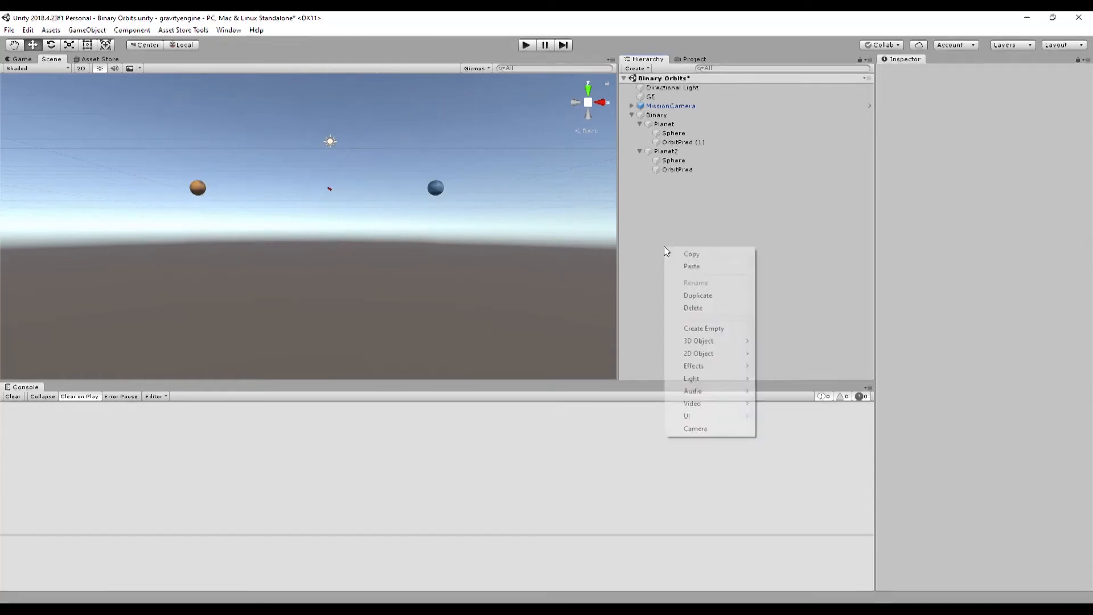
{"action": "left_click", "coordinate": [711, 328]}
{"action": "left_click", "coordinate": [661, 180]}
{"action": "type", "text": "Star"}
{"action": "left_click", "coordinate": [703, 247]}
{"action": "left_click", "coordinate": [711, 178]}
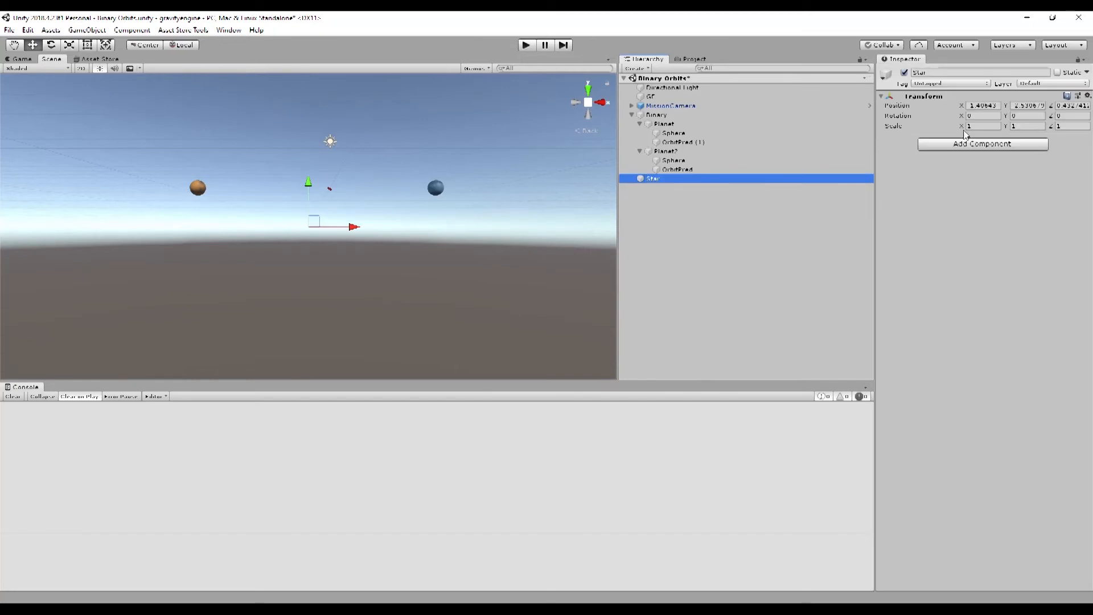
Reset the Star's position to the origin and add an N Body component with a mass of 100000
{"action": "left_click", "coordinate": [1087, 96]}
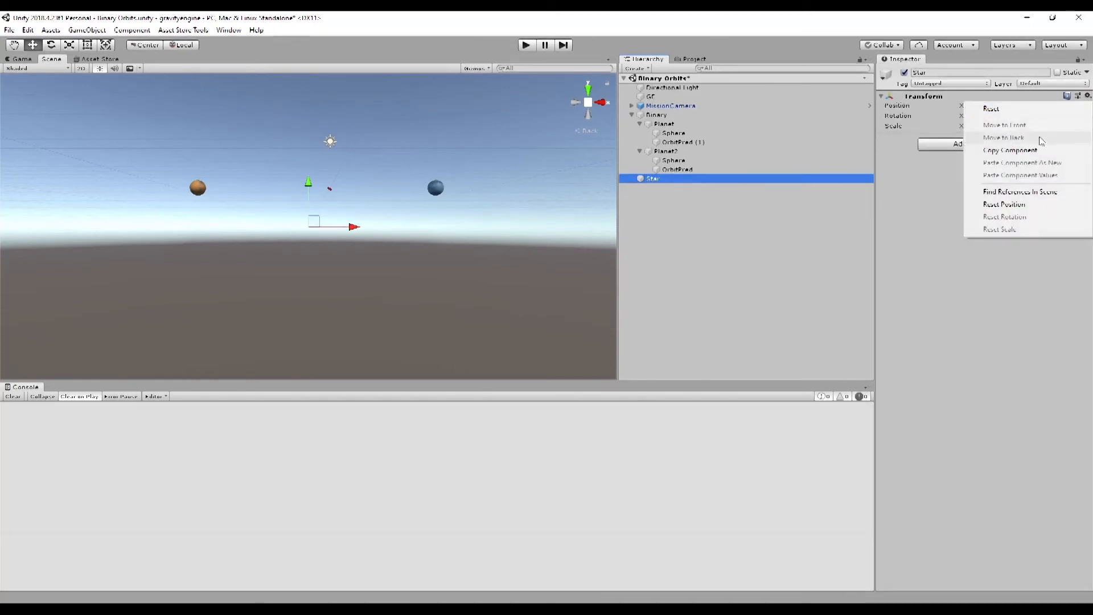
{"action": "left_click", "coordinate": [1032, 205]}
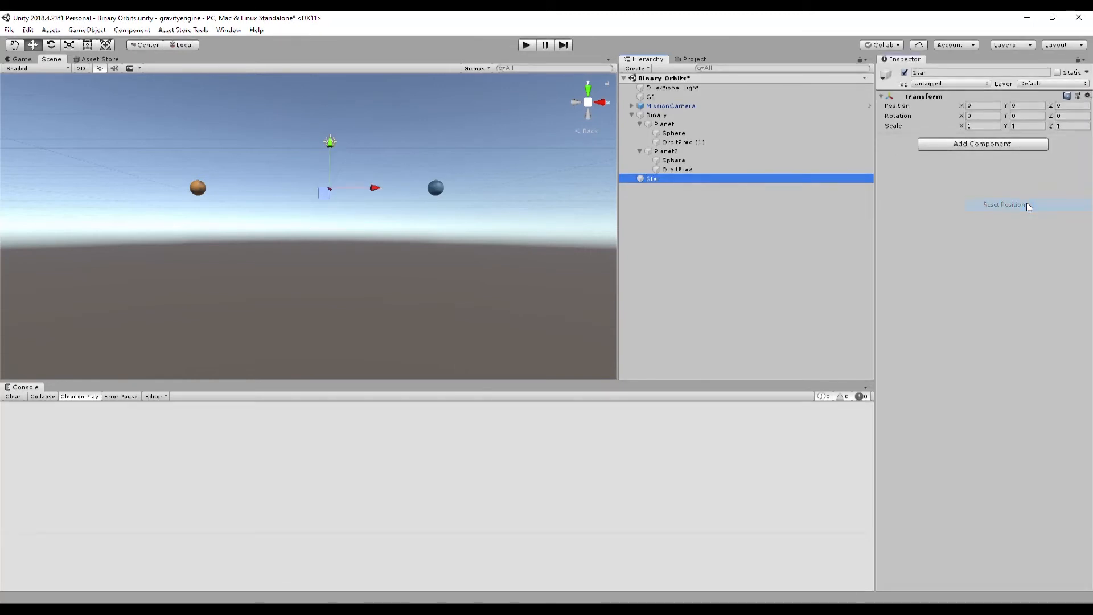
{"action": "left_click", "coordinate": [984, 144]}
{"action": "type", "text": "nb"}
{"action": "key", "text": "Return"}
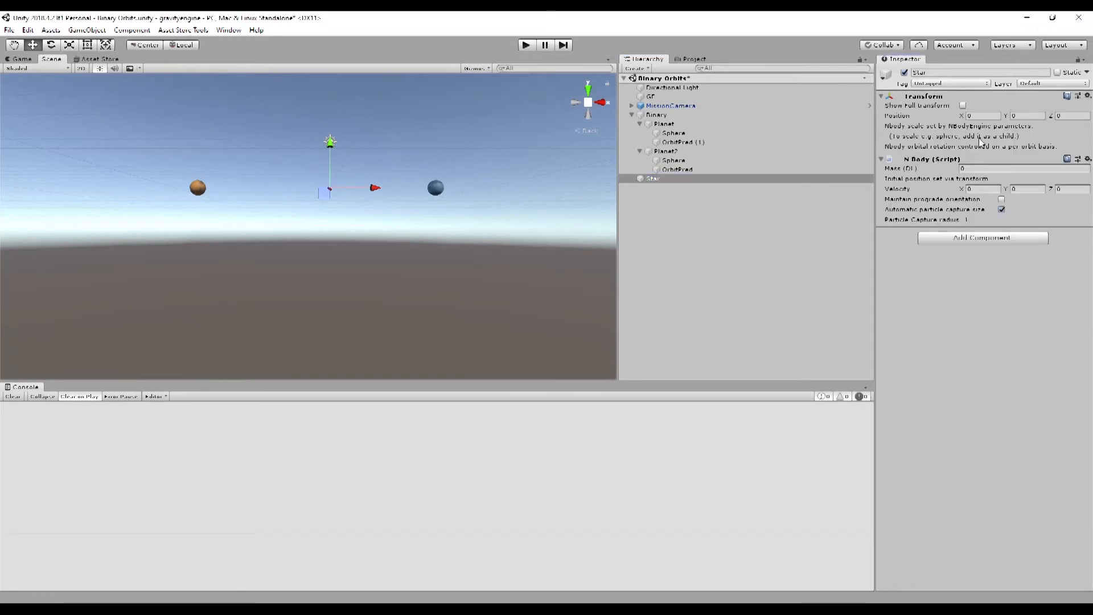
{"action": "left_click", "coordinate": [986, 168]}
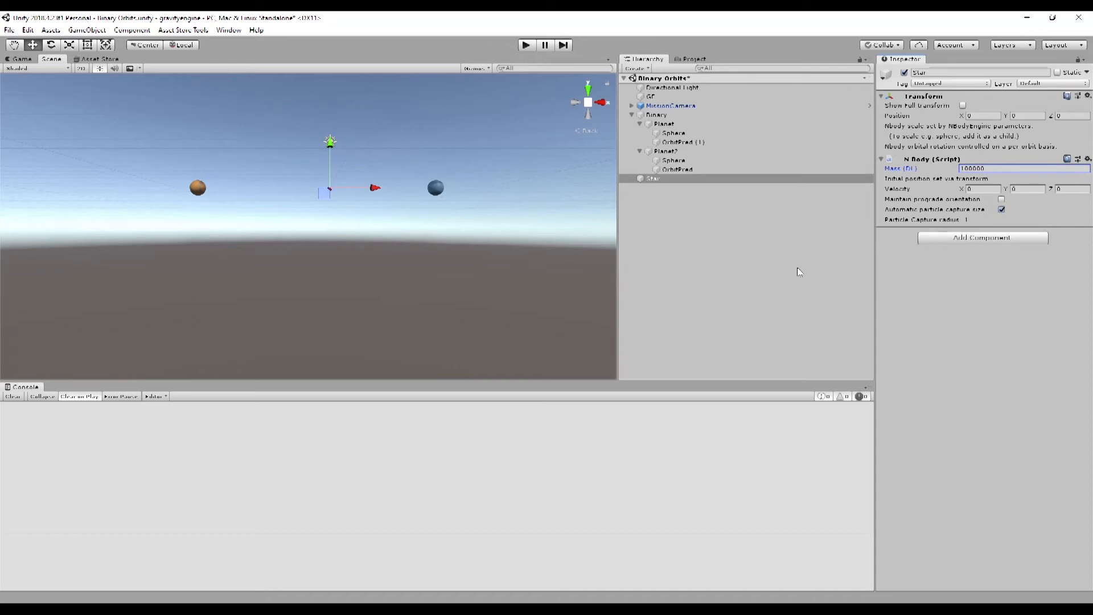
Add an Orbit Universal component to the Binary object and assign Star as its center NBody
{"action": "left_click_drag", "start_coordinate": [767, 180], "coordinate": [660, 116]}
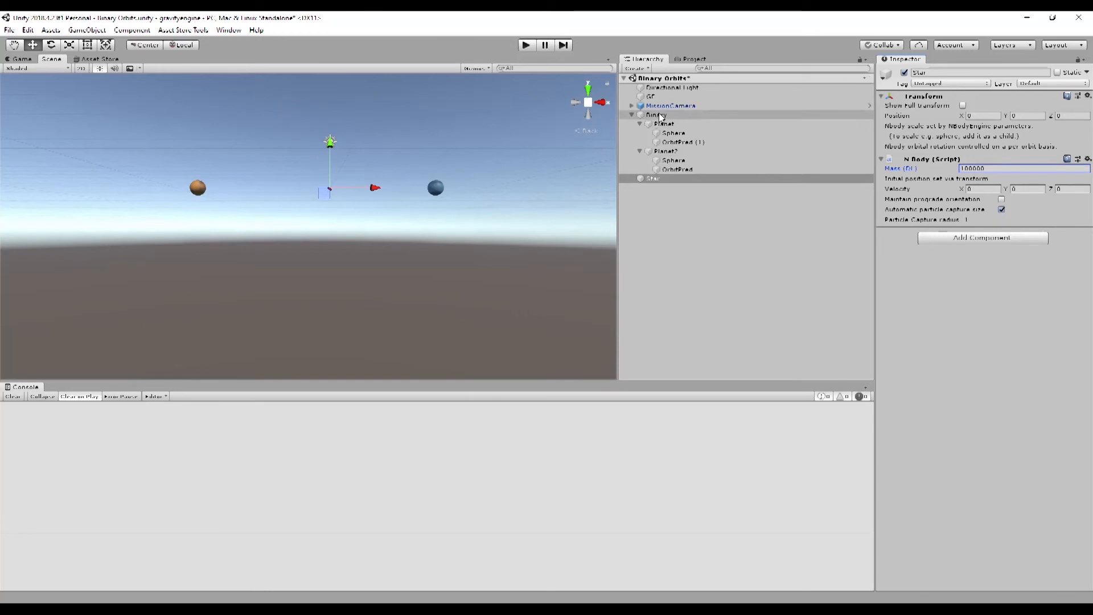
{"action": "left_click", "coordinate": [660, 117]}
{"action": "left_click", "coordinate": [951, 383]}
{"action": "type", "text": "orbi"}
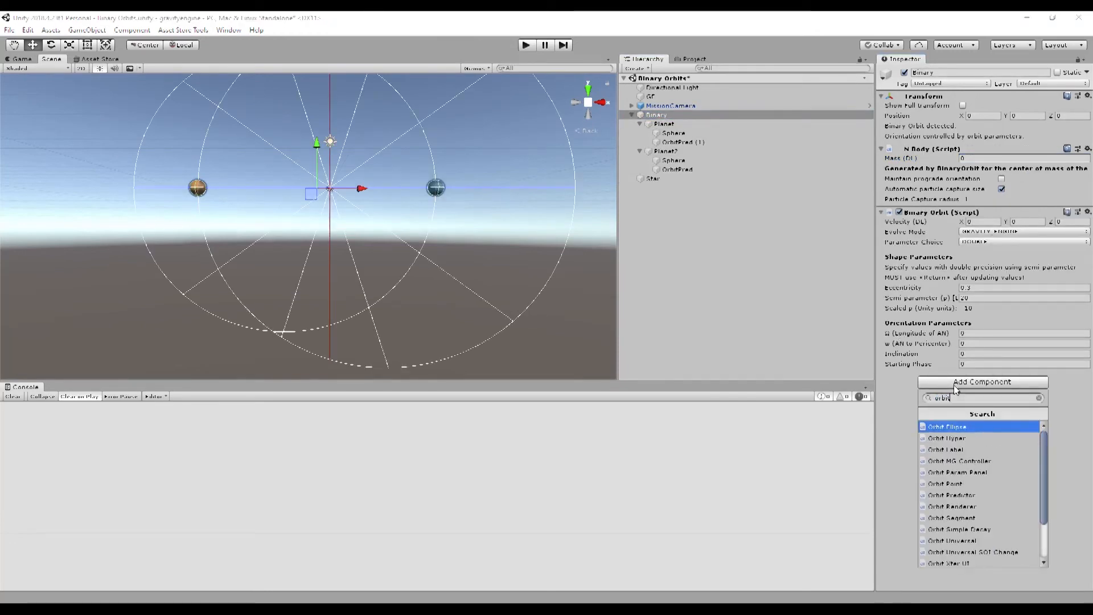
{"action": "type", "text": "tu"}
{"action": "key", "text": "Return"}
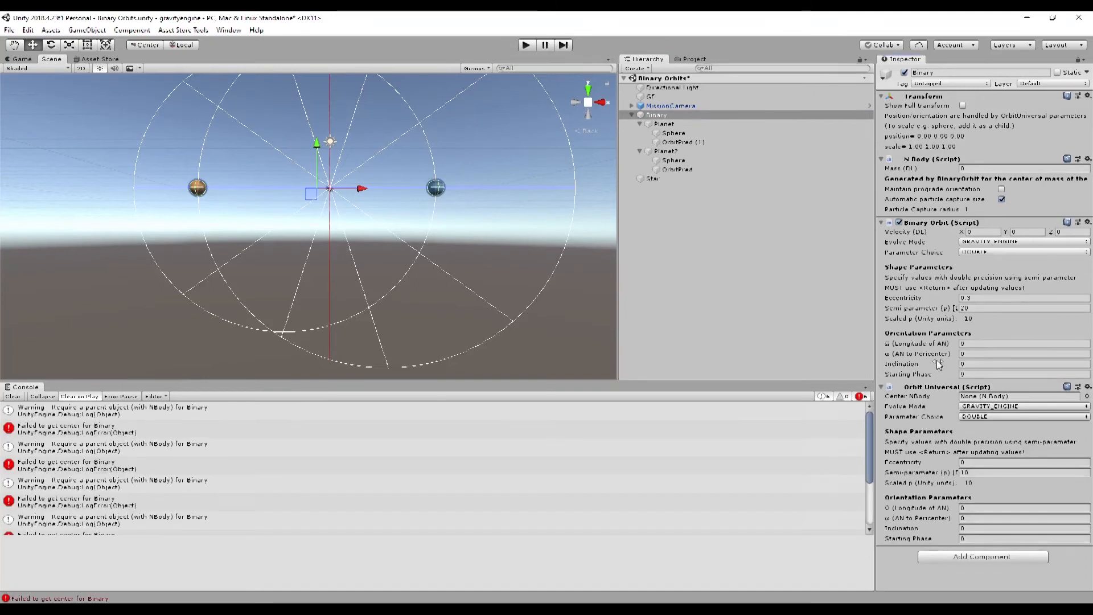
{"action": "left_click_drag", "start_coordinate": [657, 179], "coordinate": [1013, 402]}
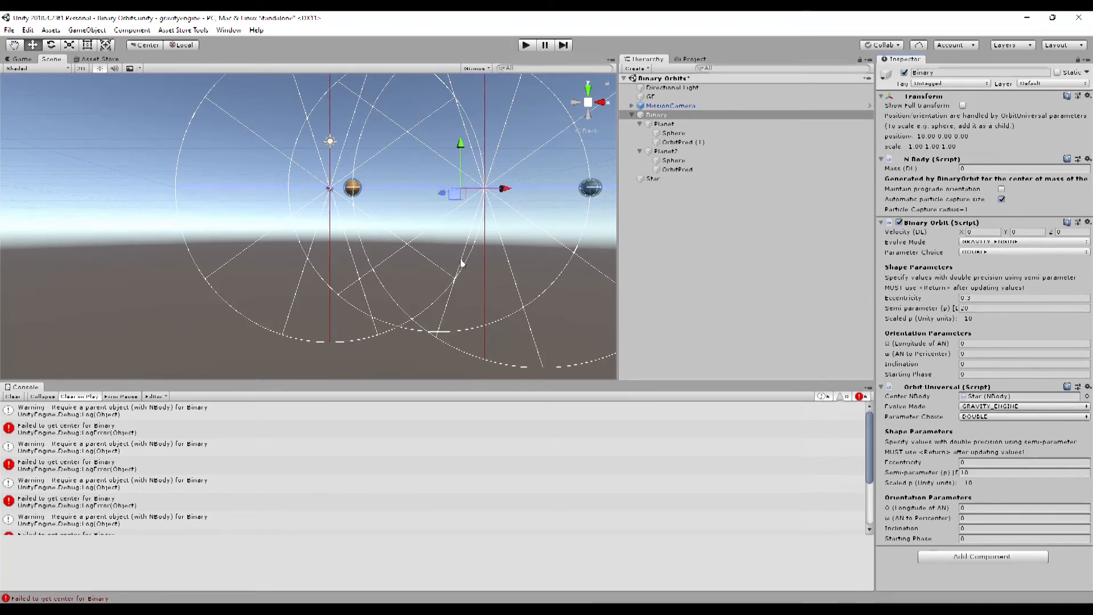
Set the semi-parameter of Binary's Orbit Universal component to 150
{"action": "left_click", "coordinate": [984, 472]}
{"action": "type", "text": "150"}
{"action": "key", "text": "Return"}
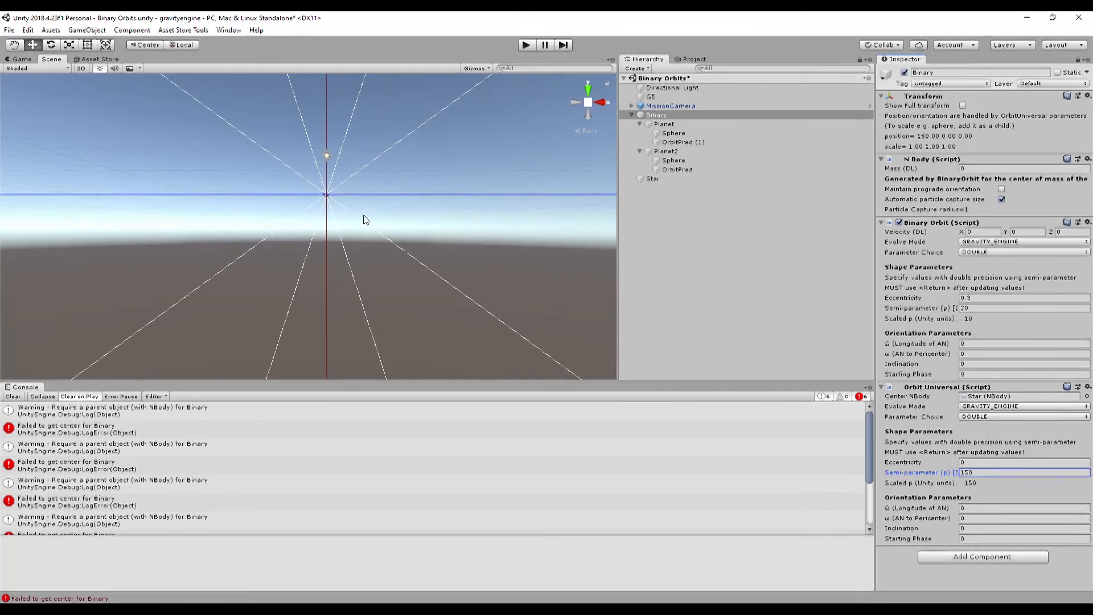
{"action": "scroll", "coordinate": [367, 224], "scroll_direction": "down", "scroll_amount": 5}
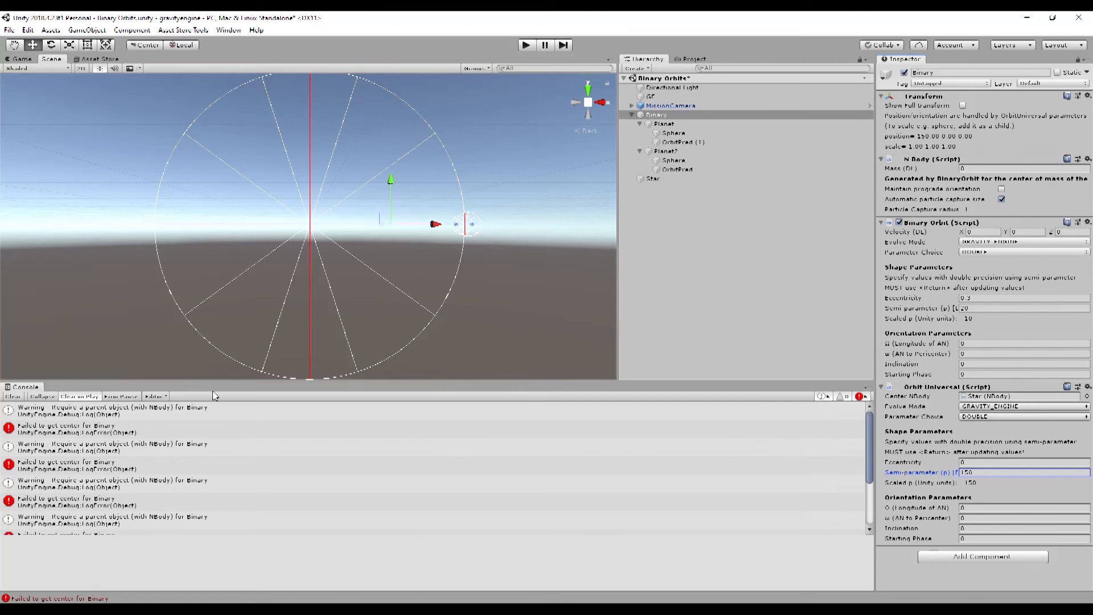
Clear the console messages and test the binary's orbit around the Star in play mode
{"action": "left_click", "coordinate": [12, 397]}
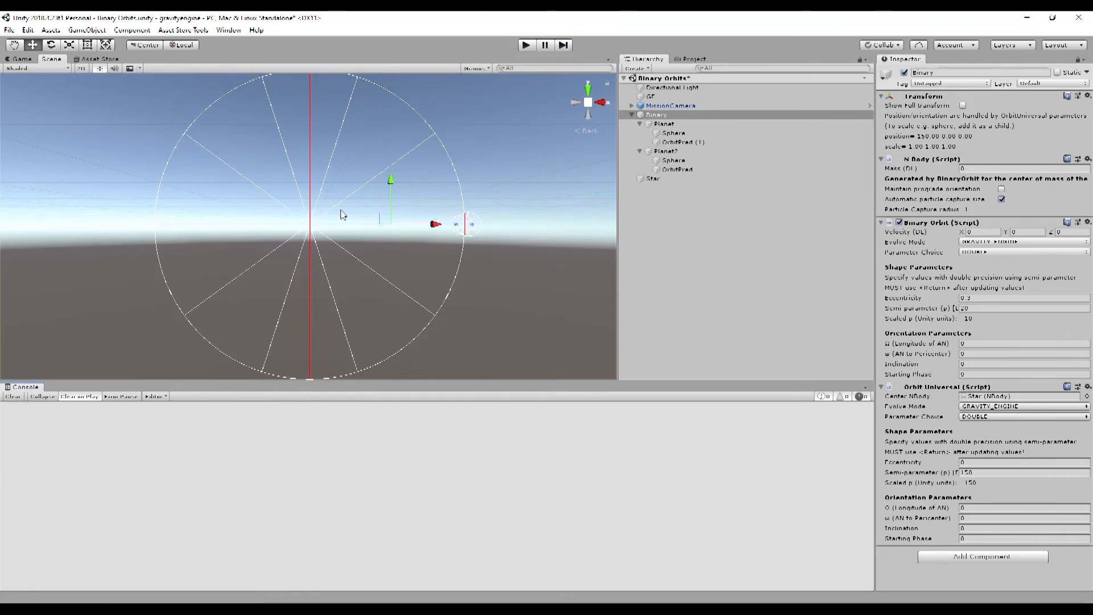
{"action": "left_click", "coordinate": [526, 45]}
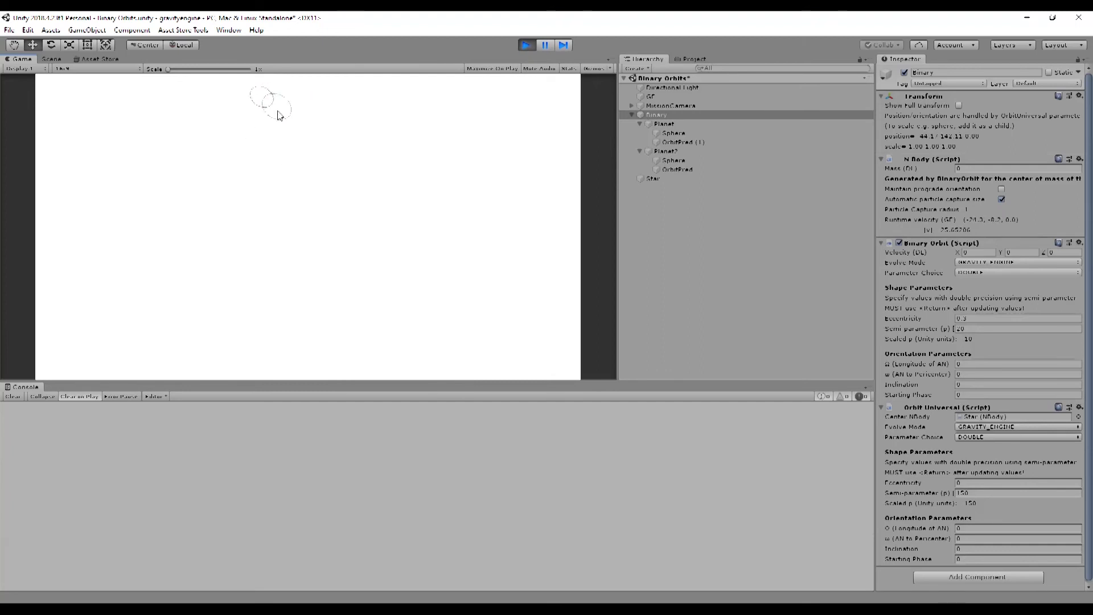
{"action": "left_click", "coordinate": [526, 46]}
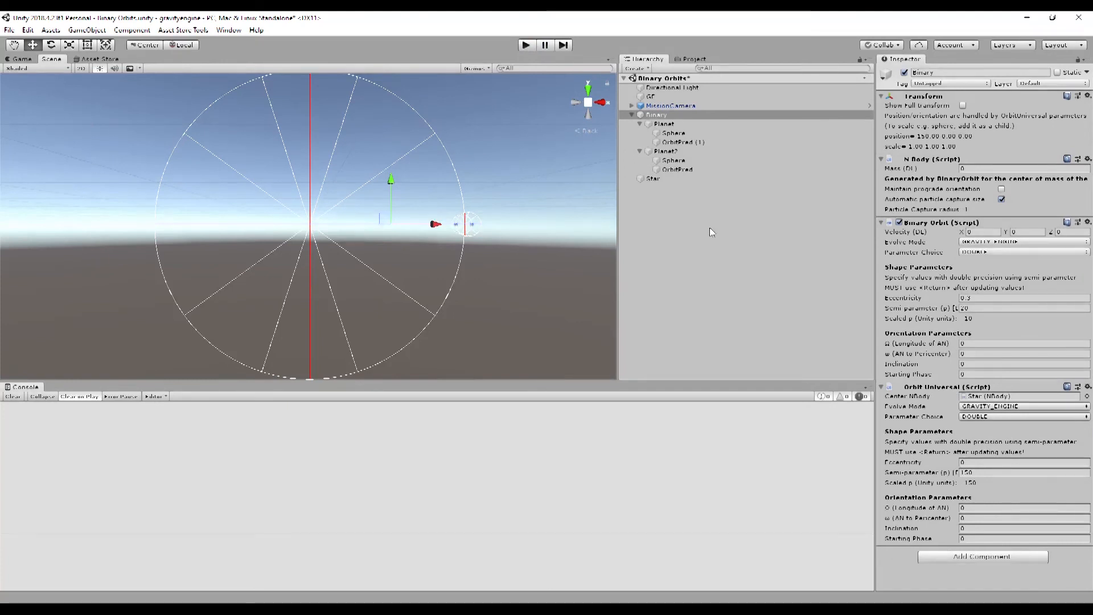
Add a 3D sphere as a child of Star and set its scale to 10 on all axes
{"action": "right_click", "coordinate": [665, 180]}
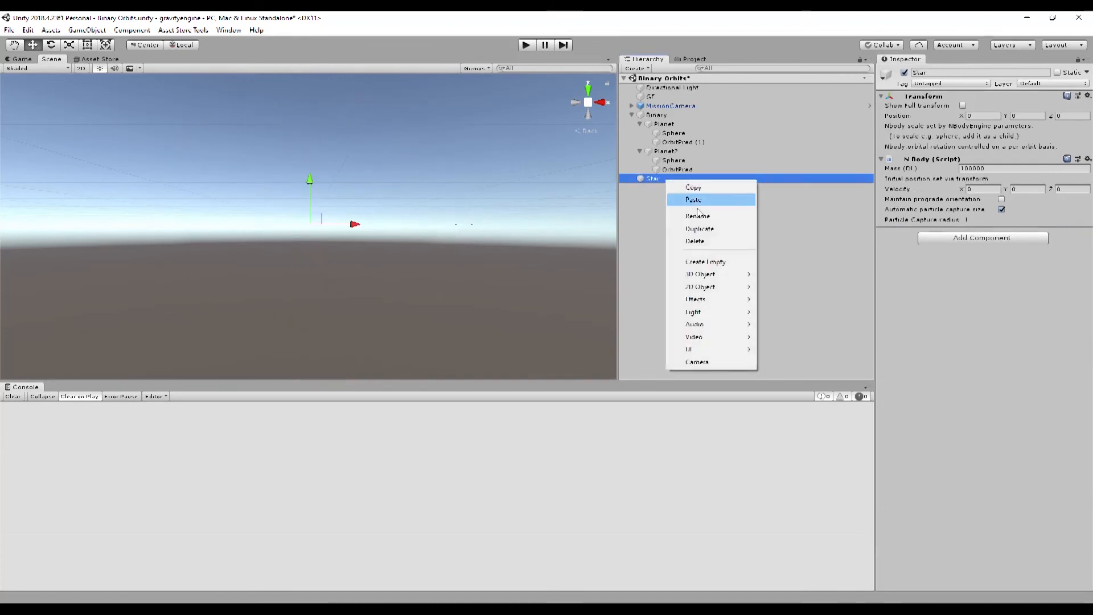
{"action": "mouse_move", "coordinate": [719, 279]}
{"action": "left_click", "coordinate": [783, 287]}
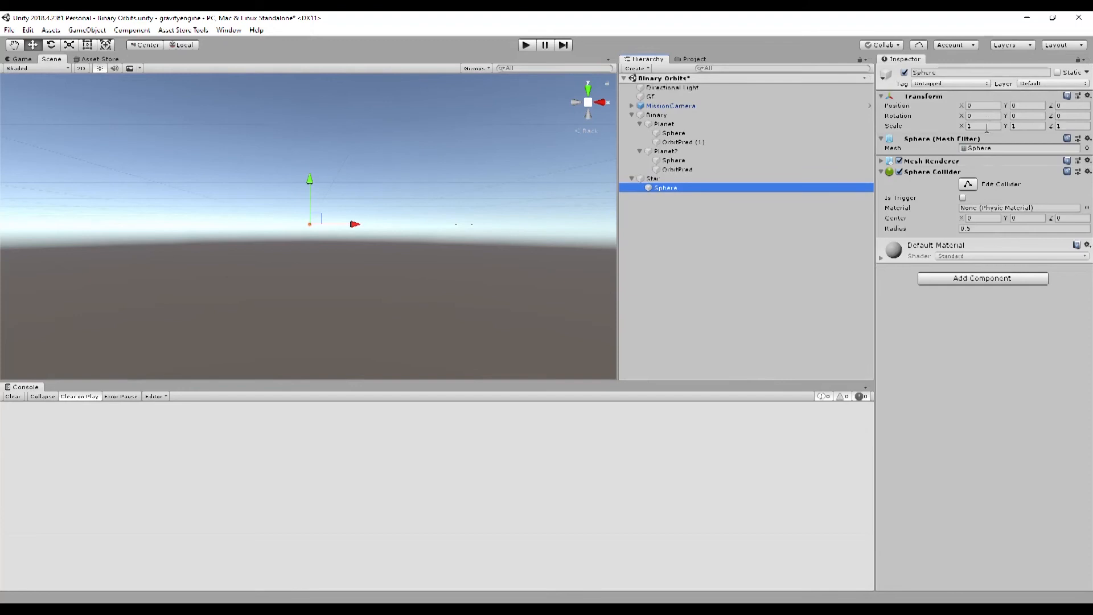
{"action": "left_click", "coordinate": [986, 126]}
{"action": "type", "text": "10"}
{"action": "key", "text": "Tab"}
{"action": "type", "text": "10"}
{"action": "key", "text": "Tab"}
{"action": "key", "text": "Return"}
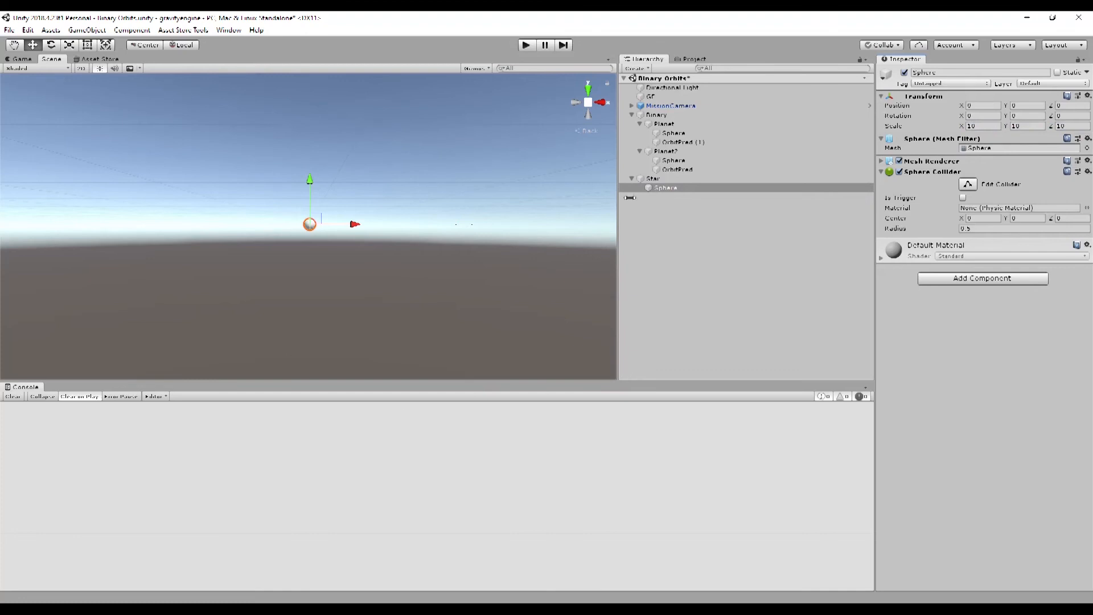
Dock the Project panel beside the Console and expand the Materials folder under GravityEngine's Resources and Images
{"action": "left_click", "coordinate": [694, 59]}
{"action": "left_click_drag", "start_coordinate": [694, 59], "coordinate": [588, 389]}
{"action": "scroll", "coordinate": [254, 500], "scroll_direction": "up", "scroll_amount": 10}
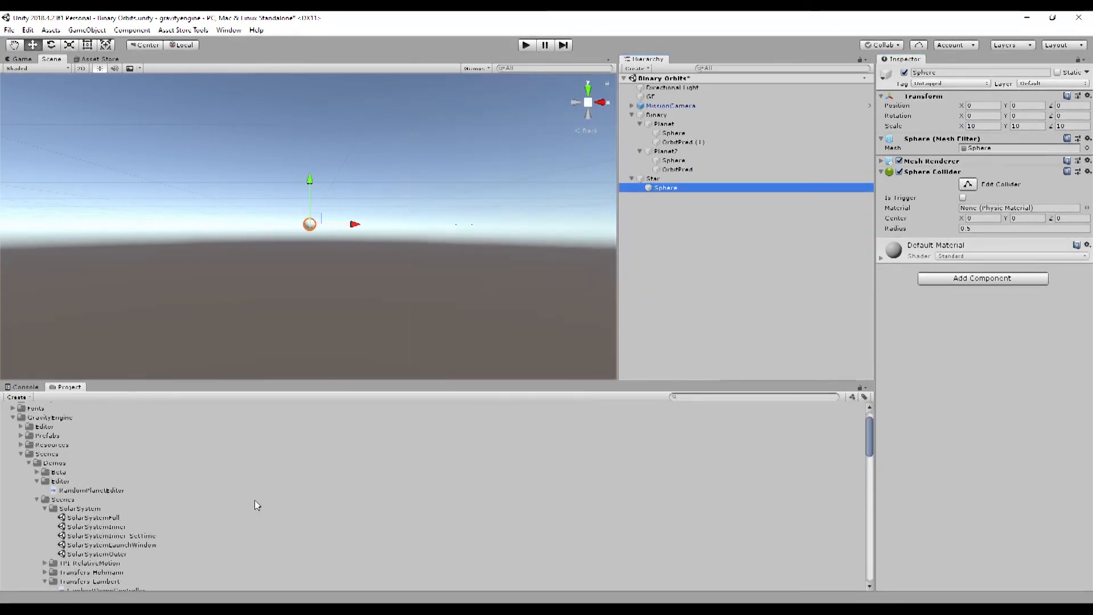
{"action": "left_click", "coordinate": [21, 472]}
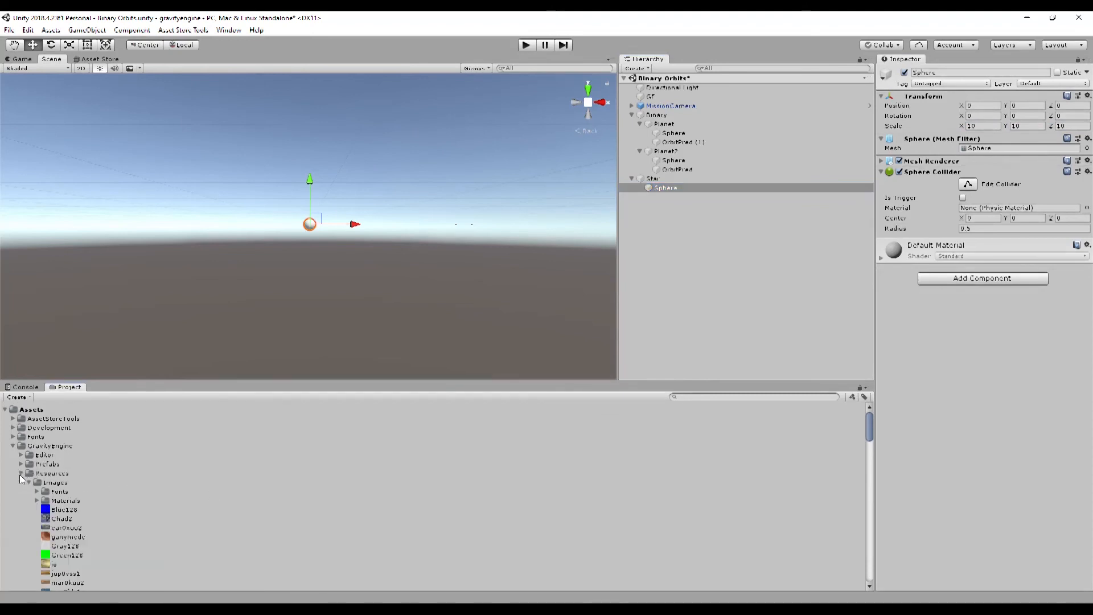
{"action": "left_click", "coordinate": [37, 500]}
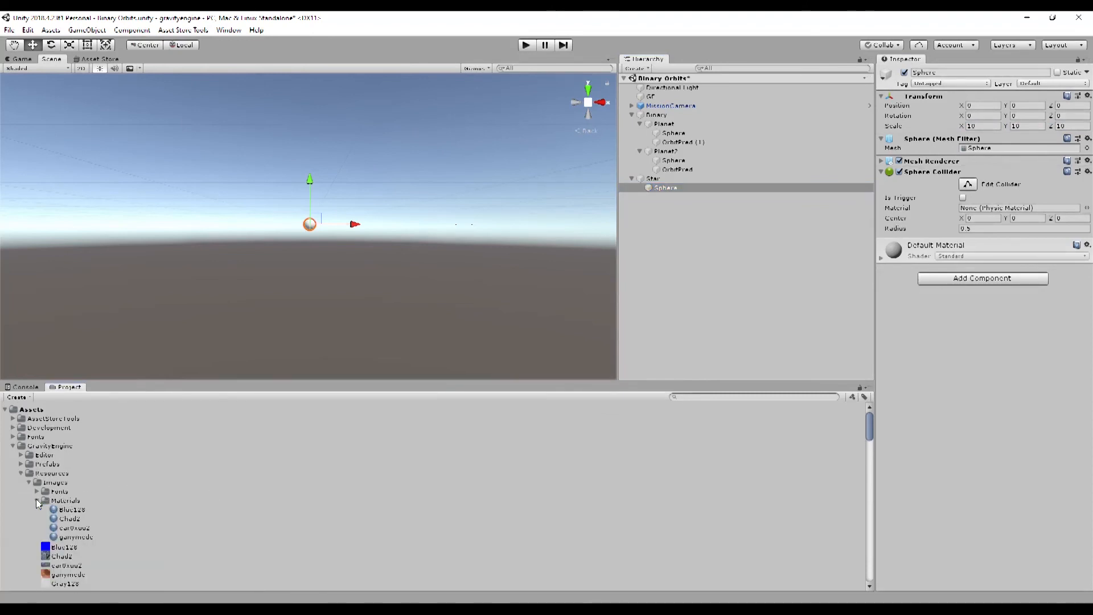
{"action": "scroll", "coordinate": [114, 507], "scroll_direction": "down", "scroll_amount": 5}
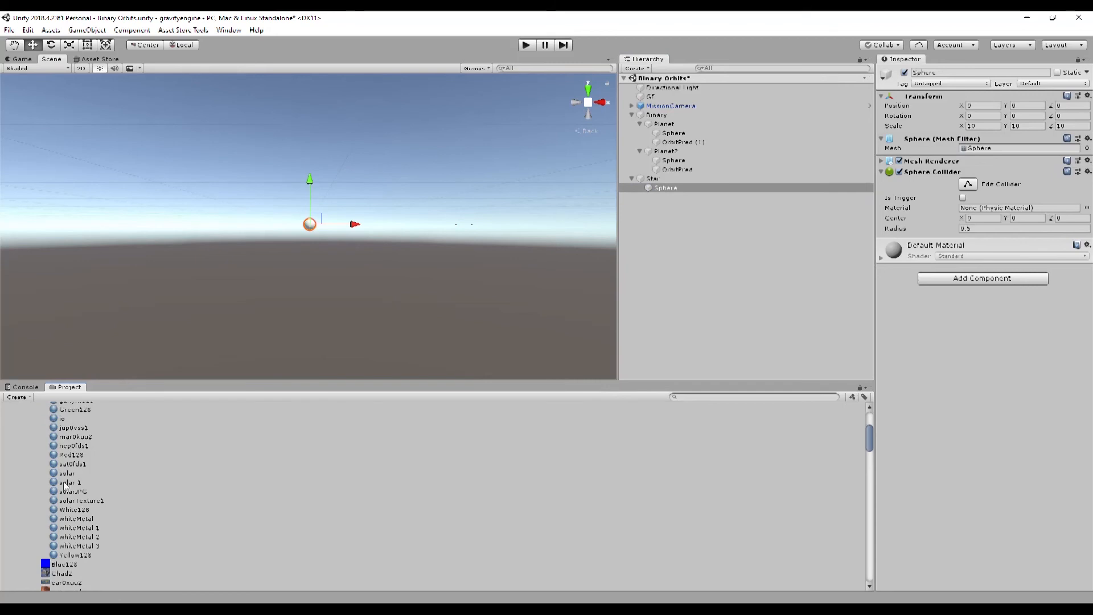
Try the solar 1 material on the Star's sphere and replace it with the jup0vss1 material
{"action": "left_click_drag", "start_coordinate": [66, 484], "coordinate": [660, 187]}
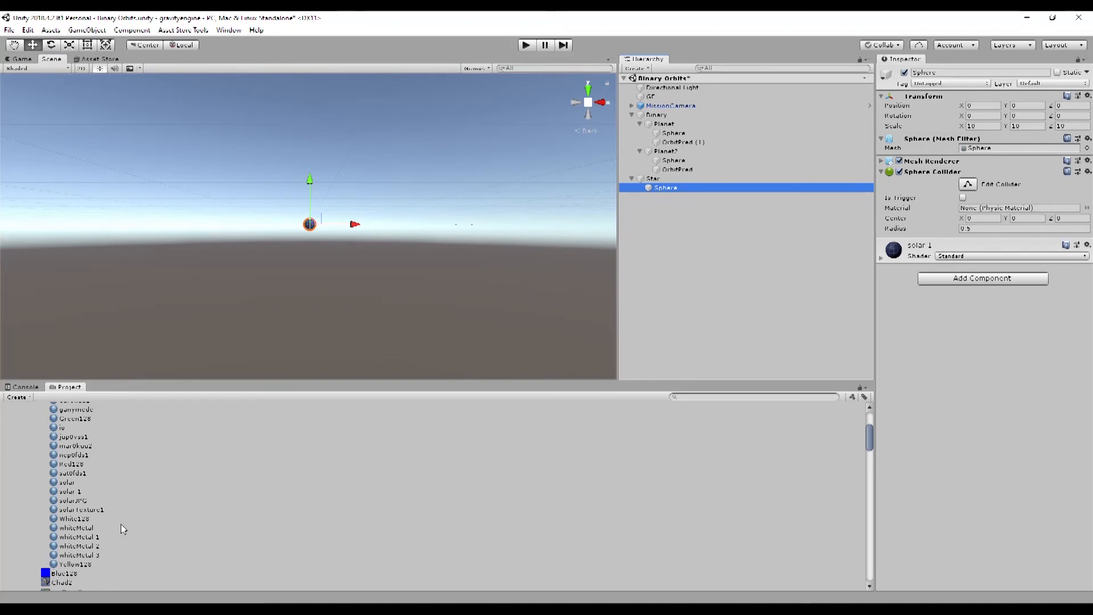
{"action": "scroll", "coordinate": [112, 524], "scroll_direction": "up", "scroll_amount": 5}
{"action": "scroll", "coordinate": [112, 524], "scroll_direction": "down", "scroll_amount": 5}
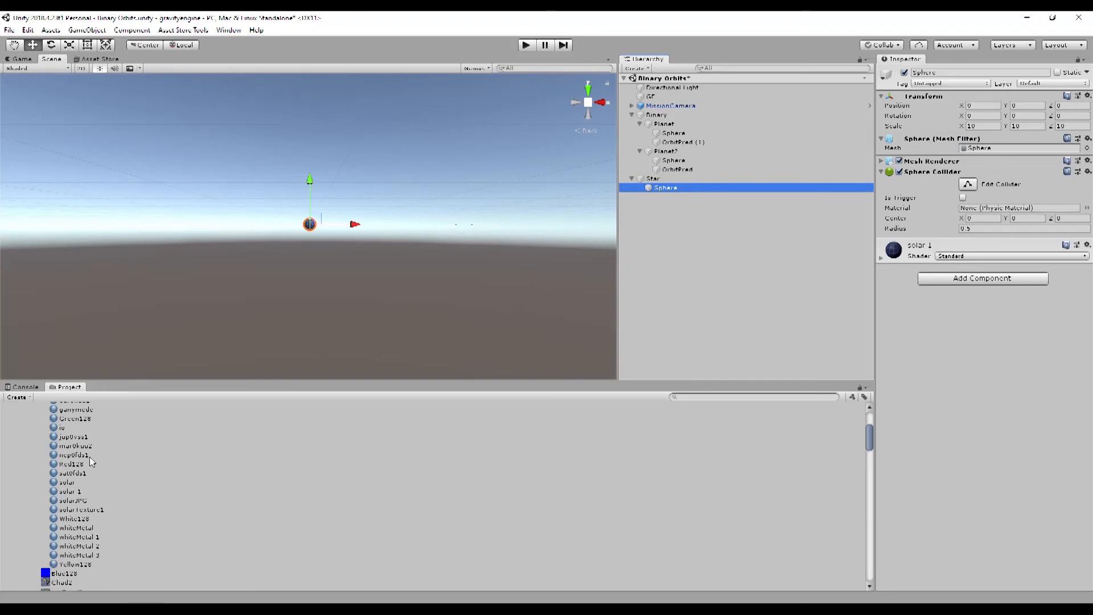
{"action": "left_click_drag", "start_coordinate": [70, 441], "coordinate": [668, 190]}
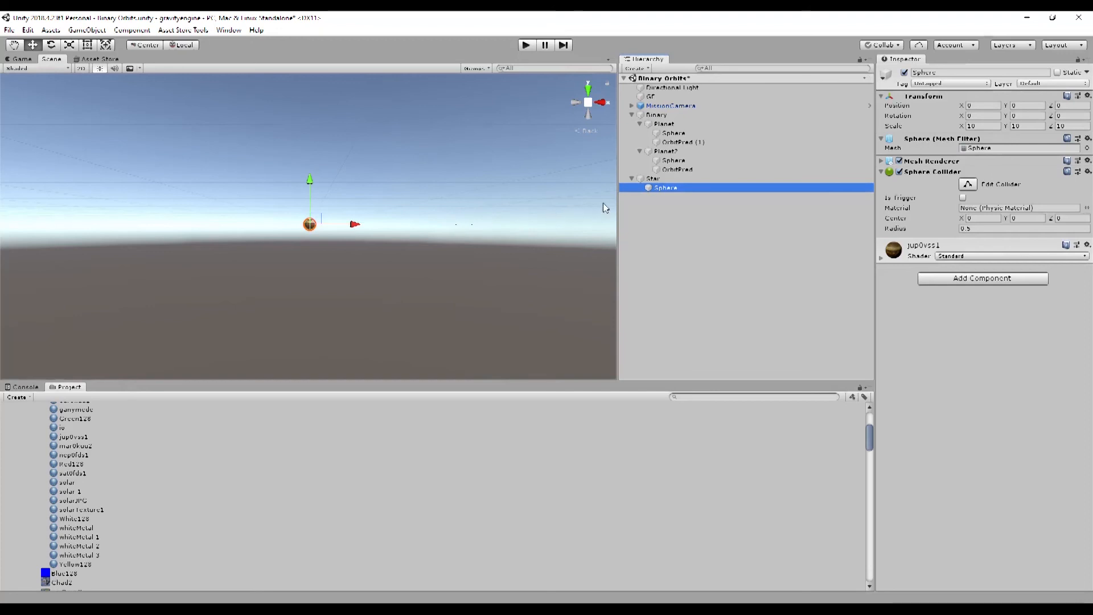
Set the evolve mode of Binary's Binary Orbit and Orbit Universal components to KEPLERS_EQN and start play mode
{"action": "left_click", "coordinate": [658, 115]}
{"action": "left_click", "coordinate": [1030, 244]}
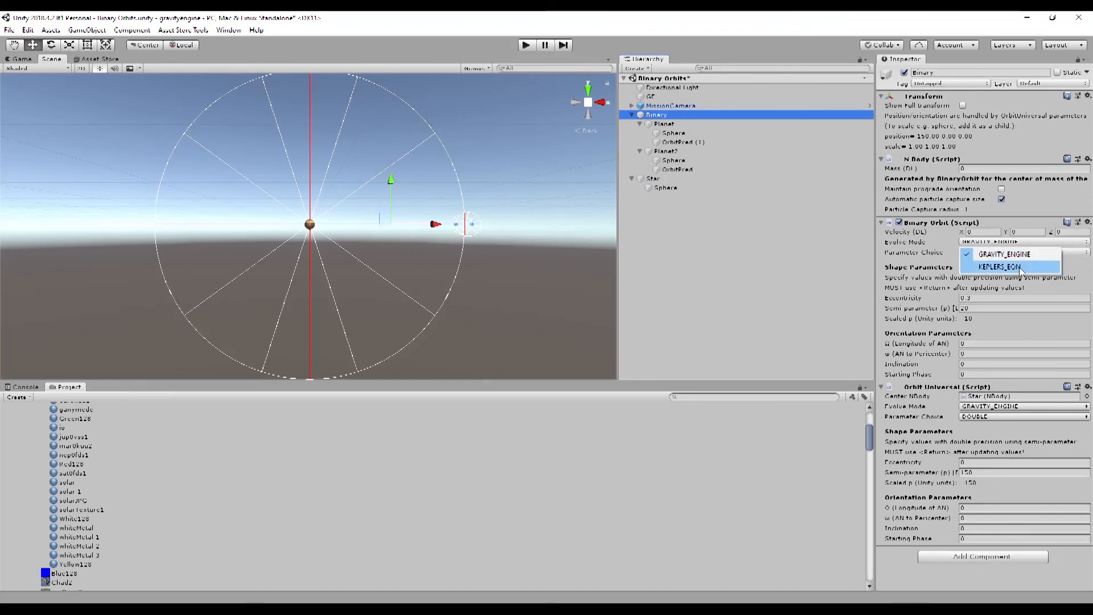
{"action": "left_click", "coordinate": [1020, 267]}
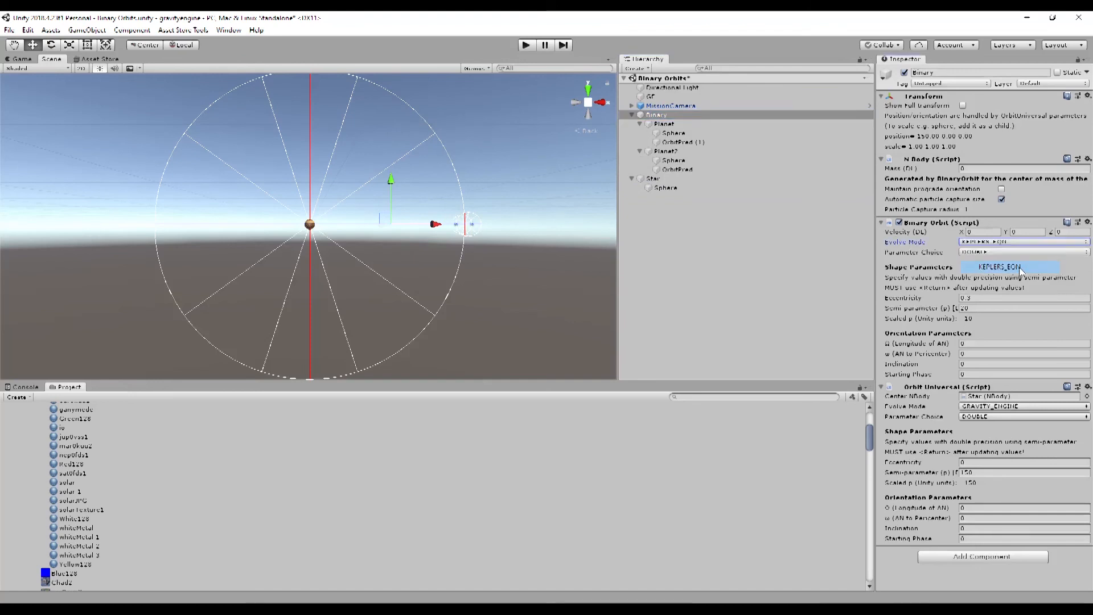
{"action": "left_click", "coordinate": [1017, 407]}
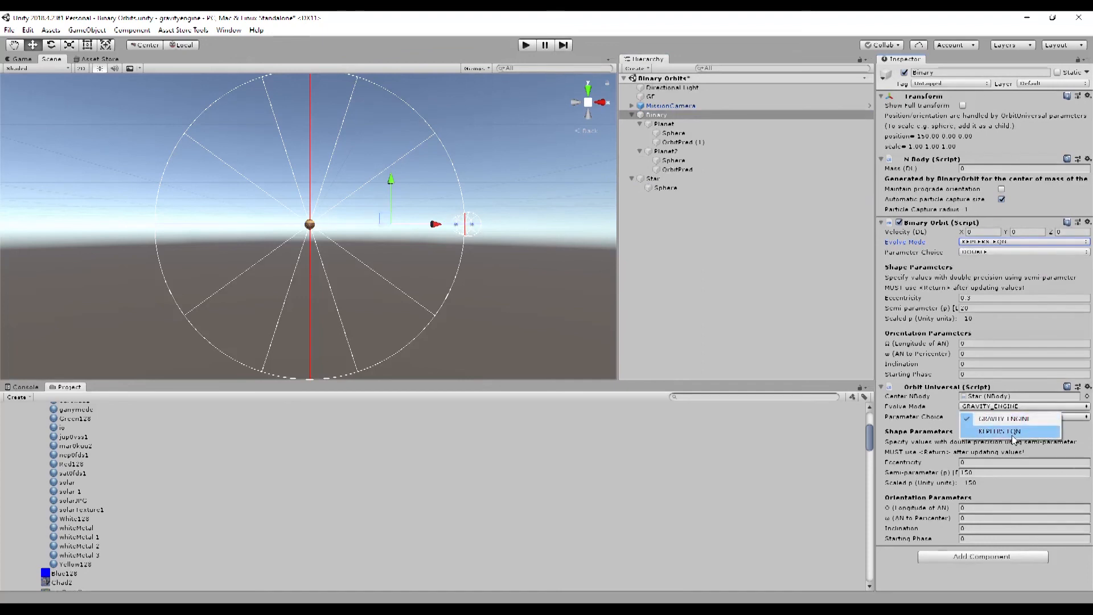
{"action": "left_click", "coordinate": [1013, 432]}
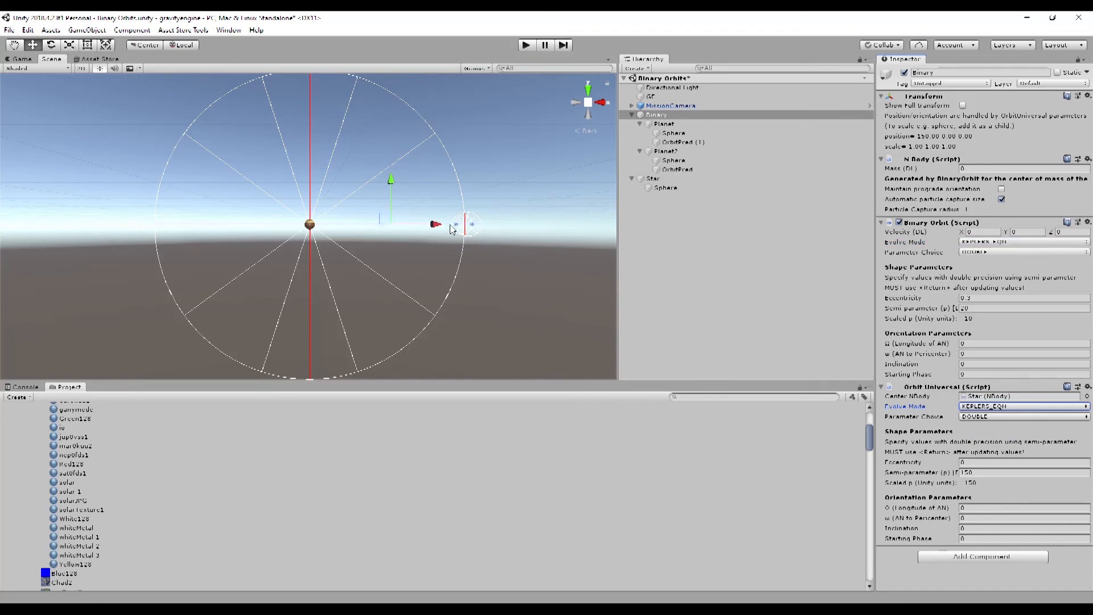
{"action": "left_click", "coordinate": [525, 46]}
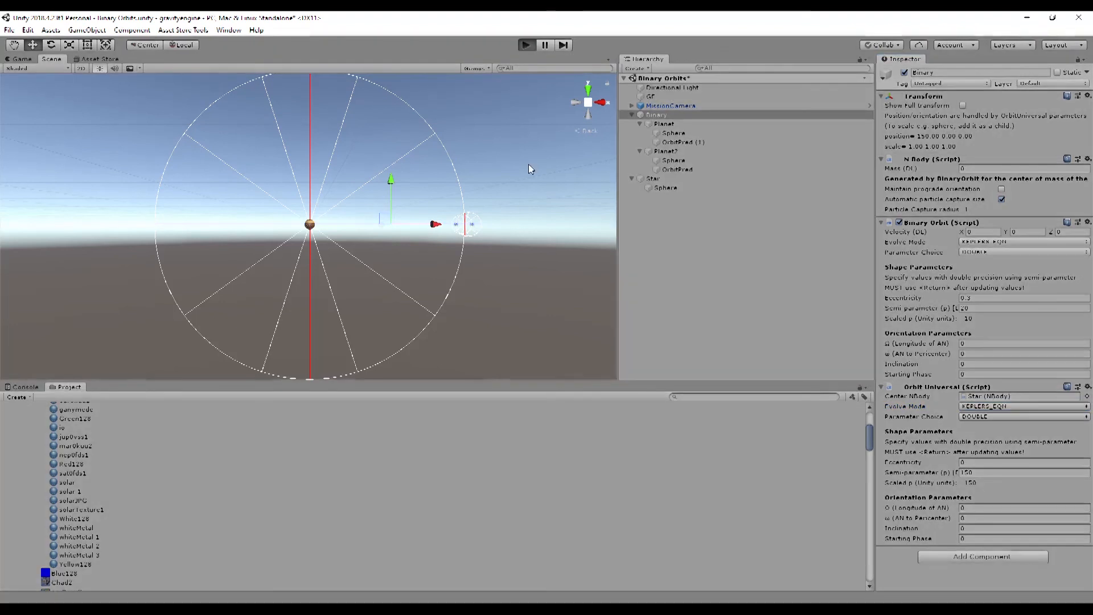